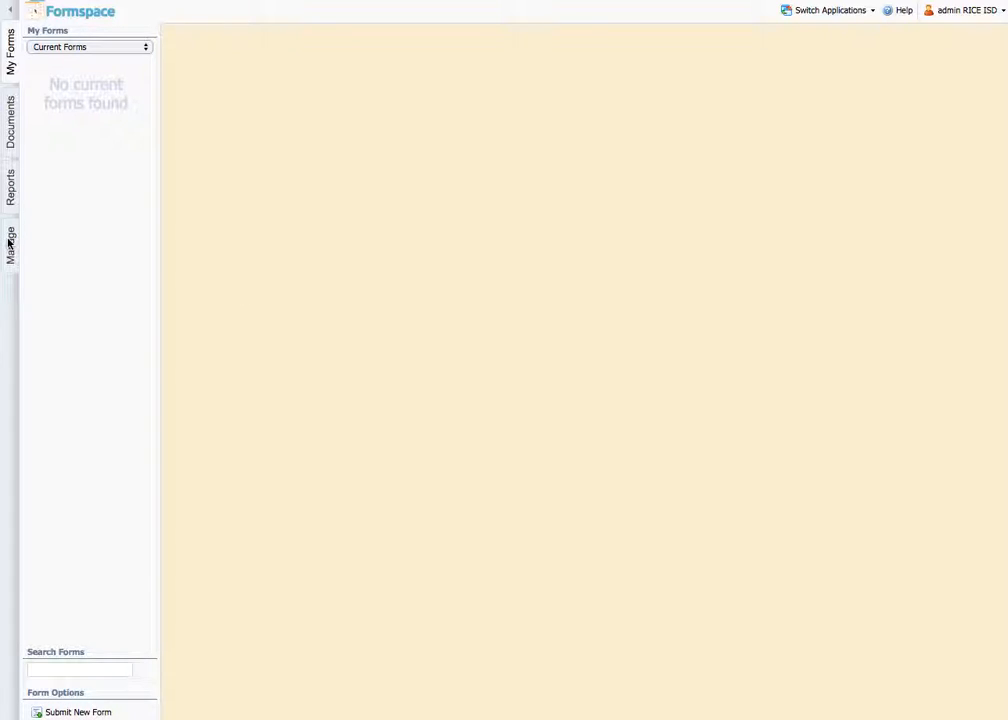
Create a new web survey document titled "Survey PG" and begin editing it.
click(11, 243)
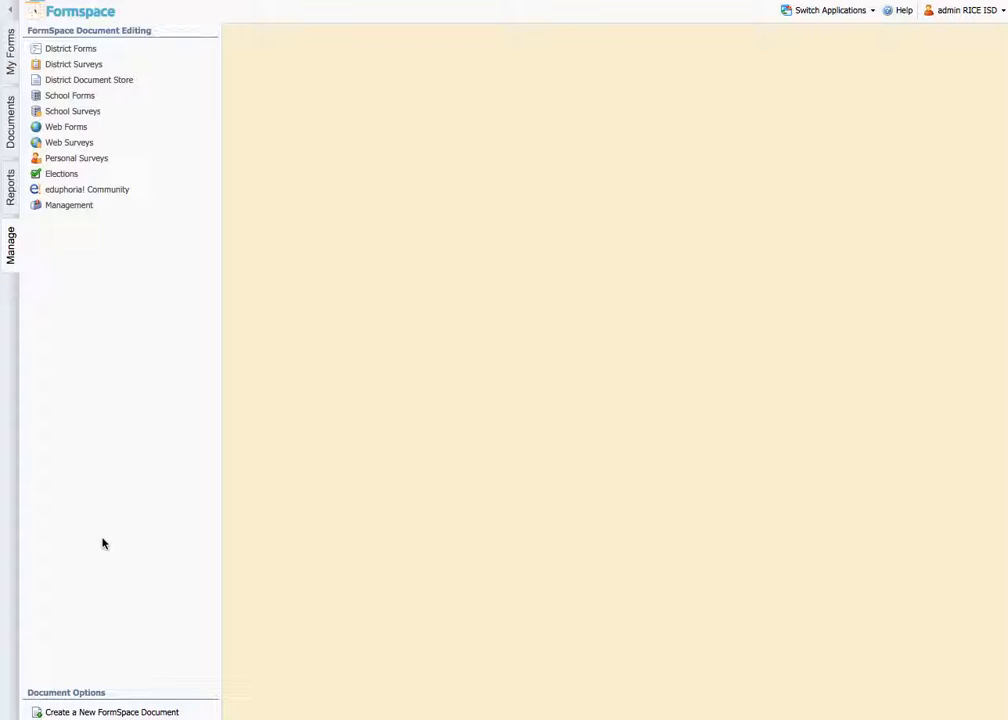
click(145, 713)
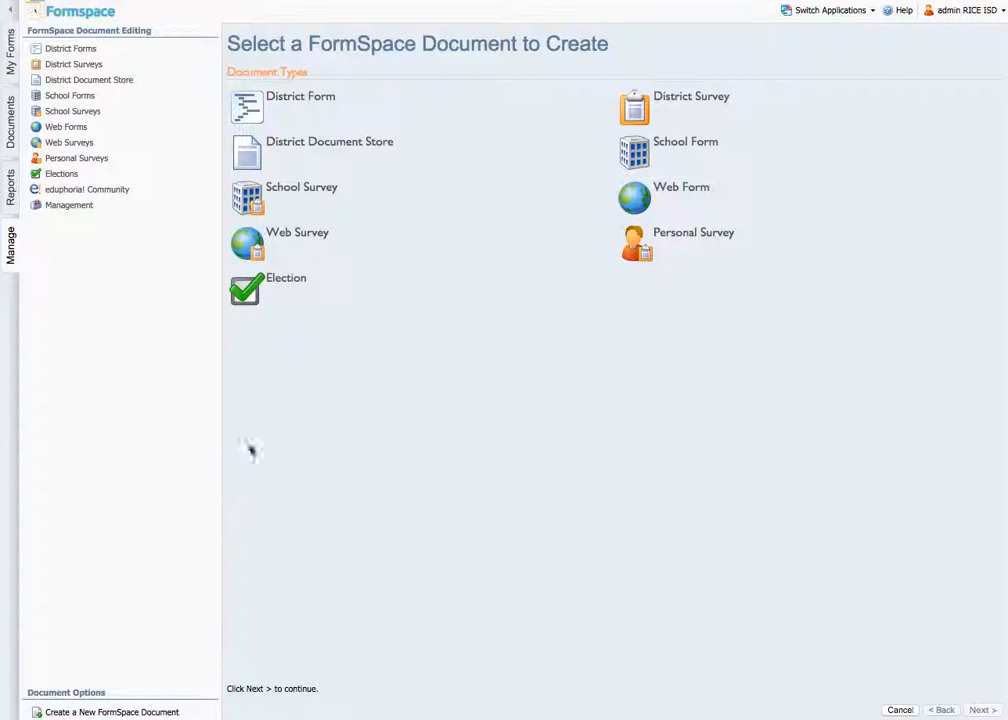
click(262, 246)
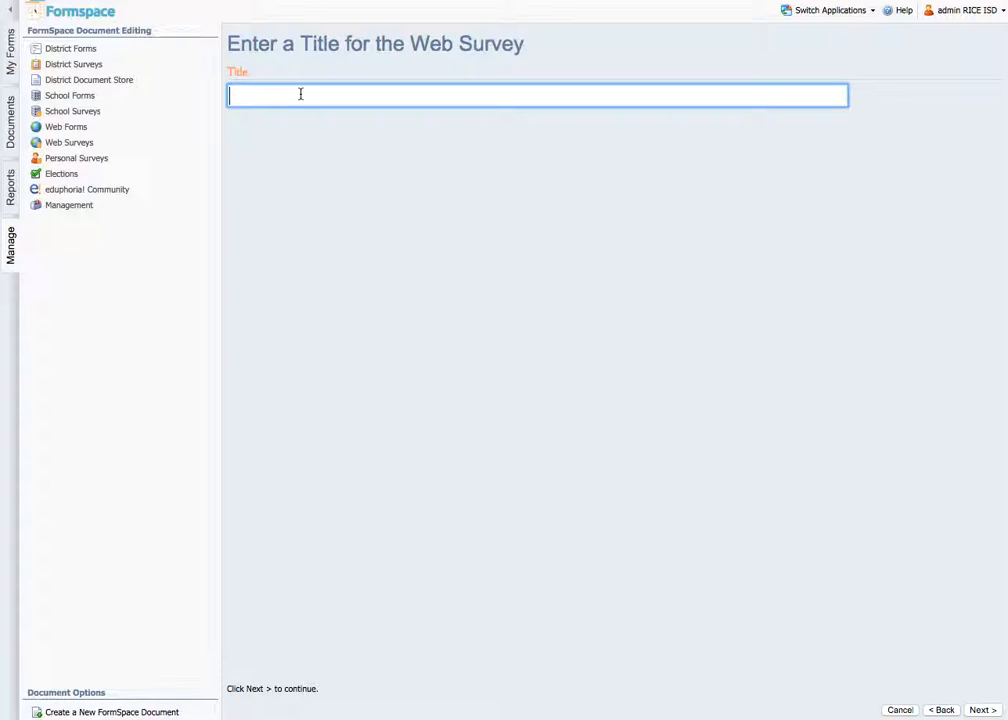
click(300, 93)
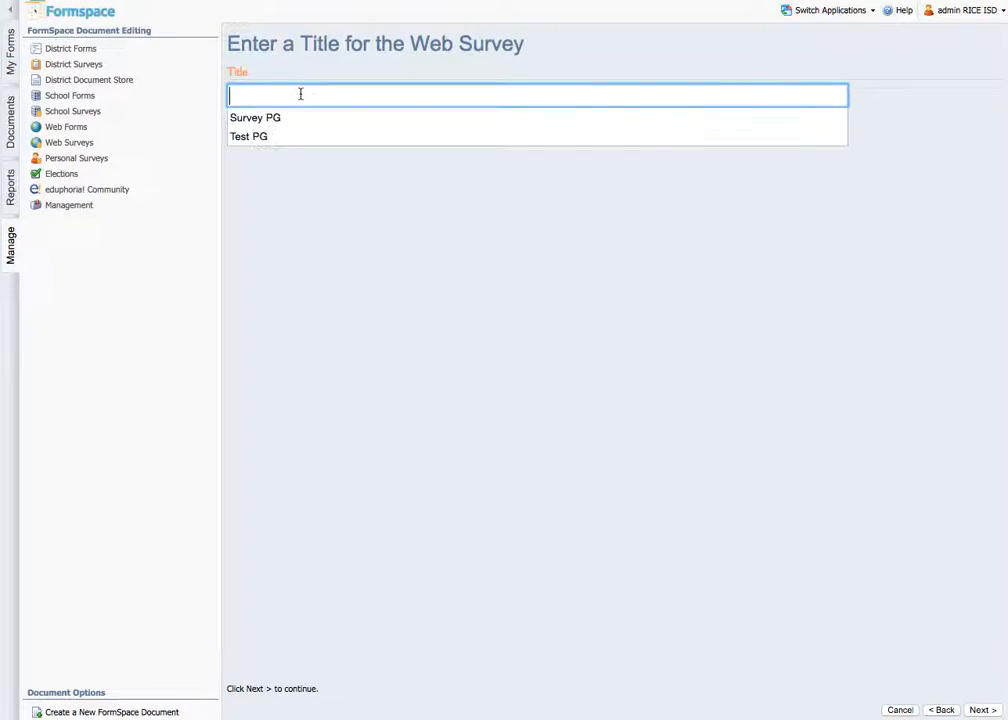
click(297, 119)
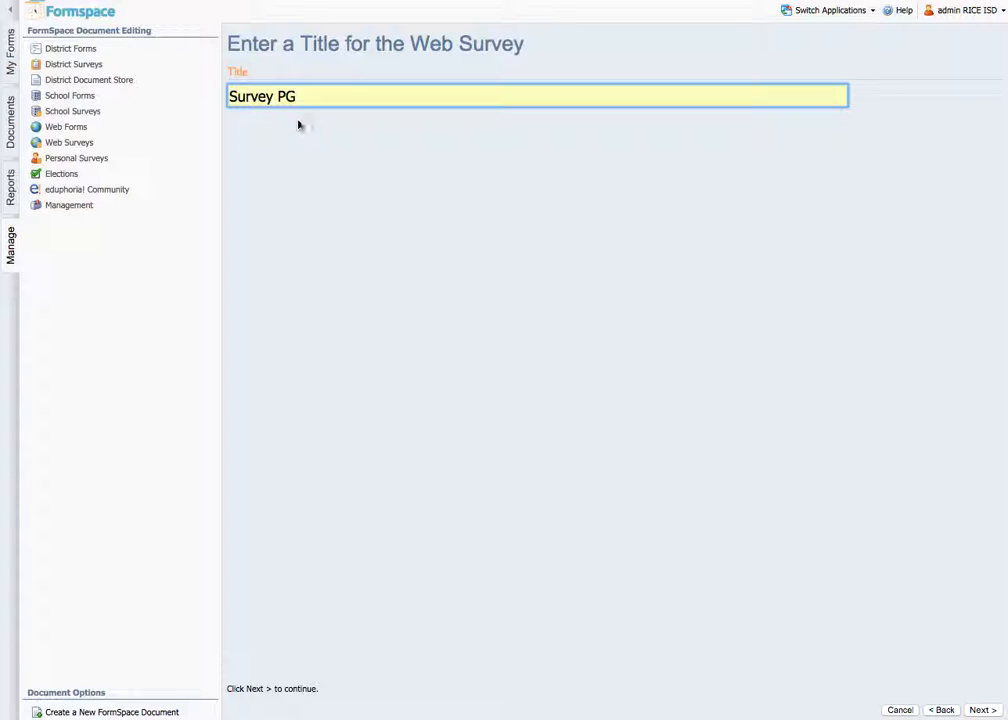
click(982, 710)
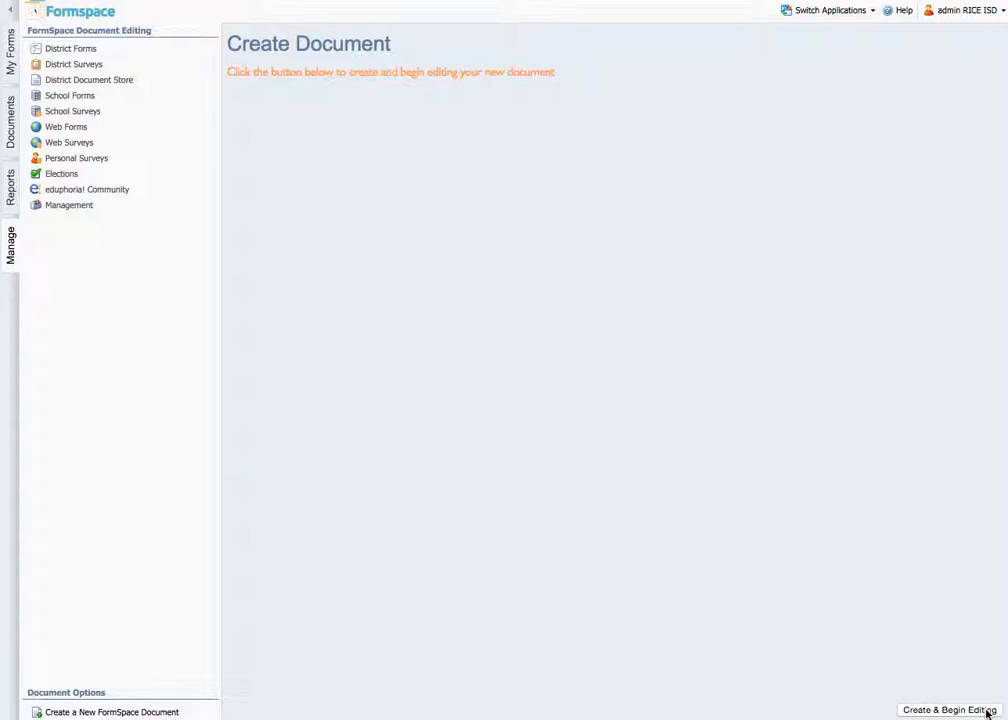
click(986, 710)
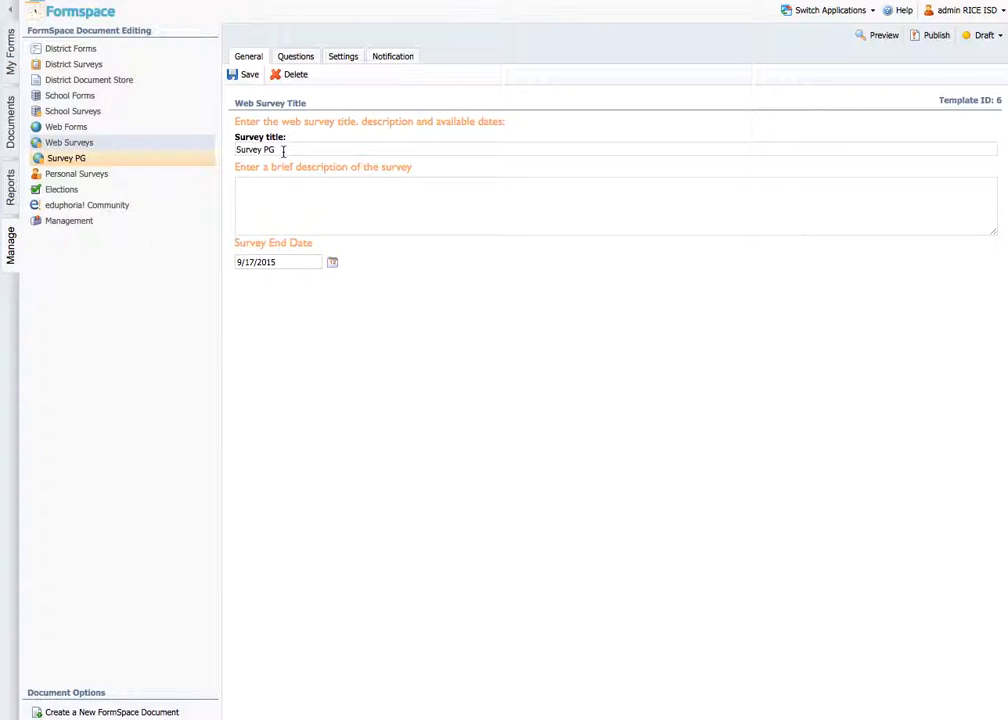
click(281, 196)
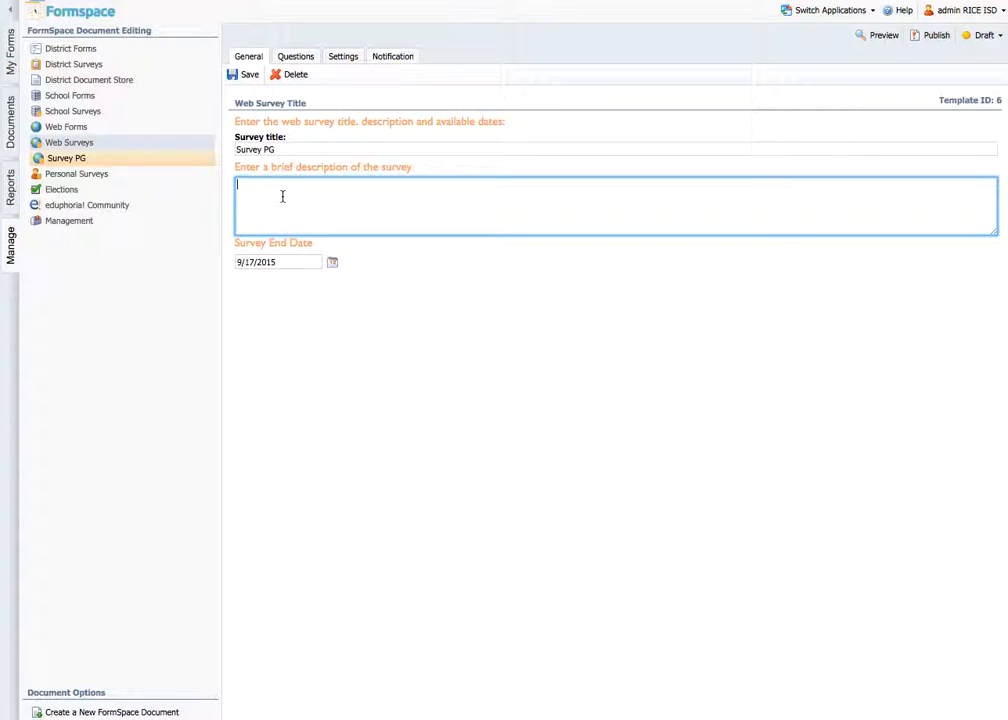
Add a list question to the survey with the title "What time do you eat lunch?".
click(289, 57)
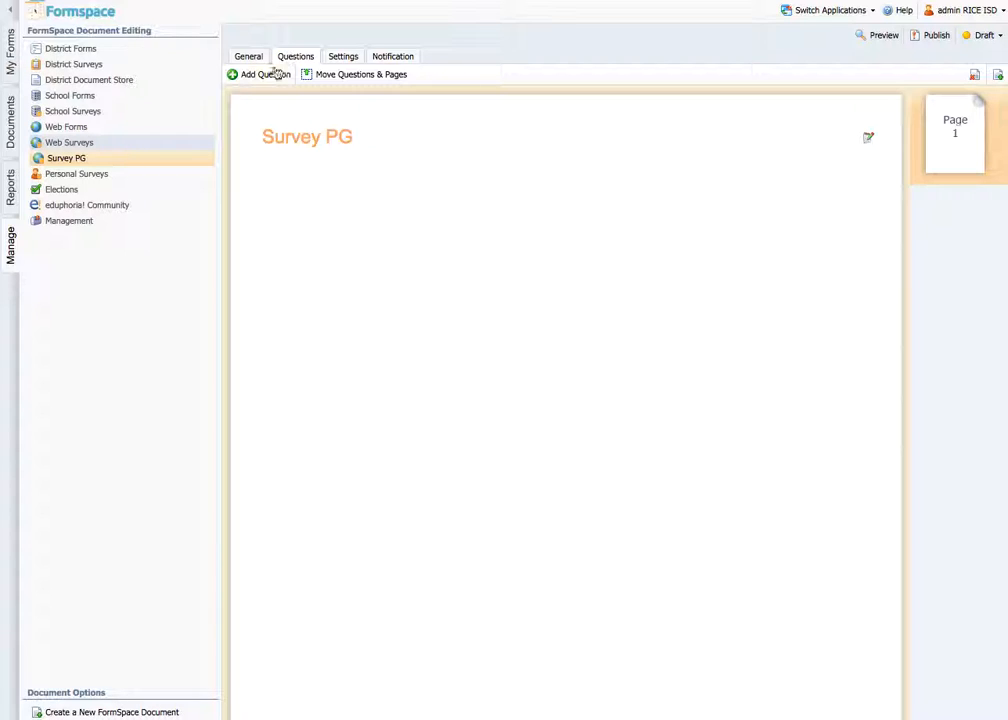
click(268, 75)
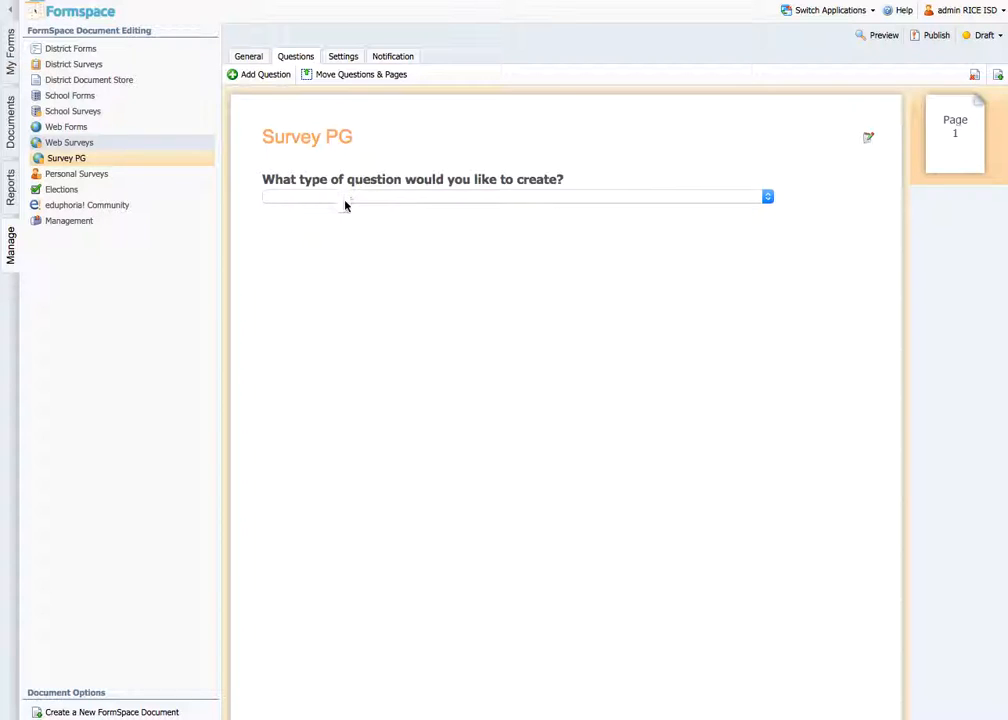
click(345, 197)
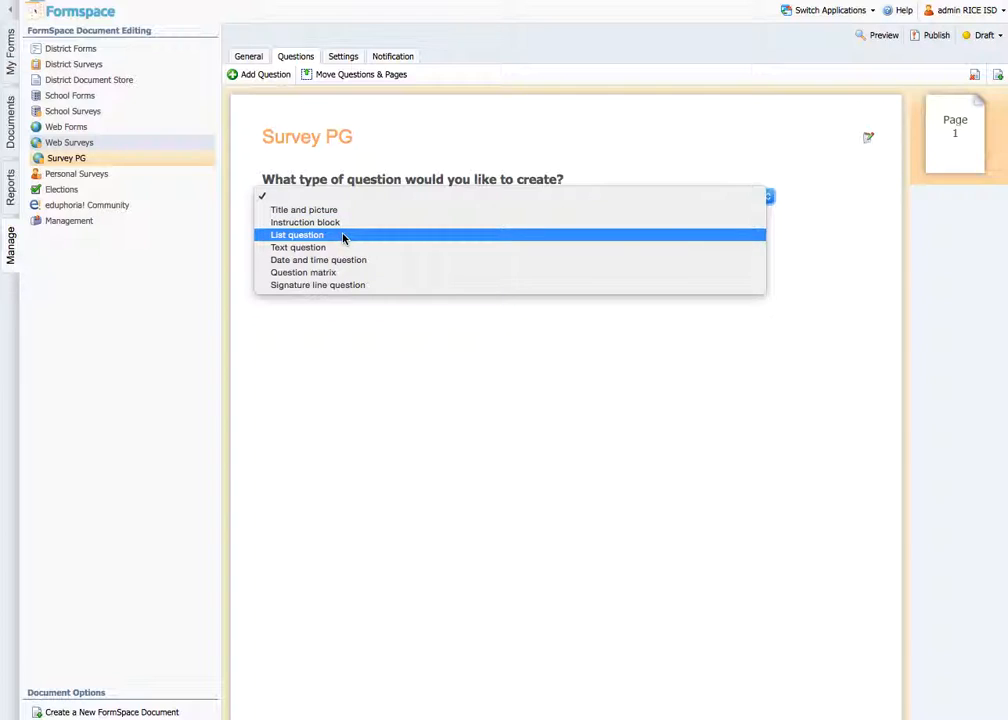
click(343, 236)
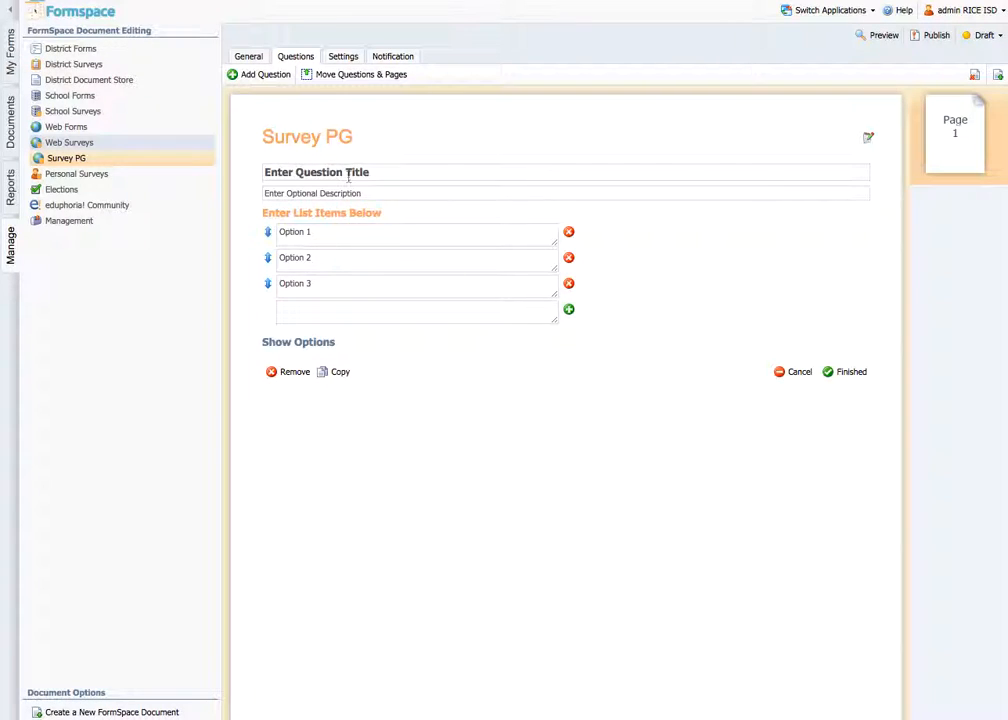
click(354, 172)
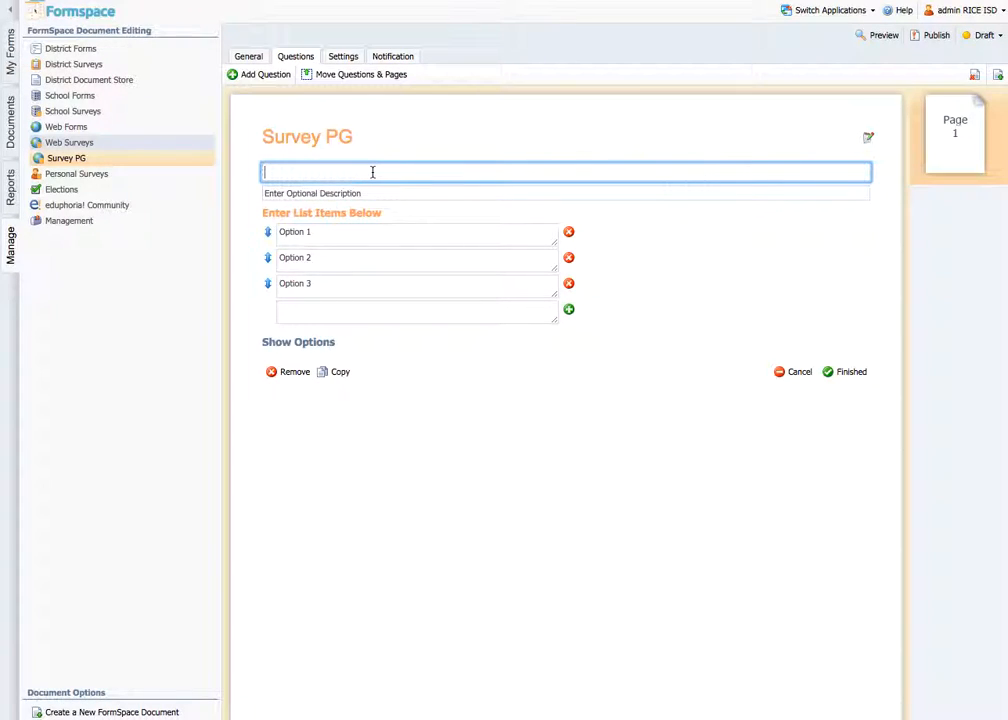
text(What time do you )
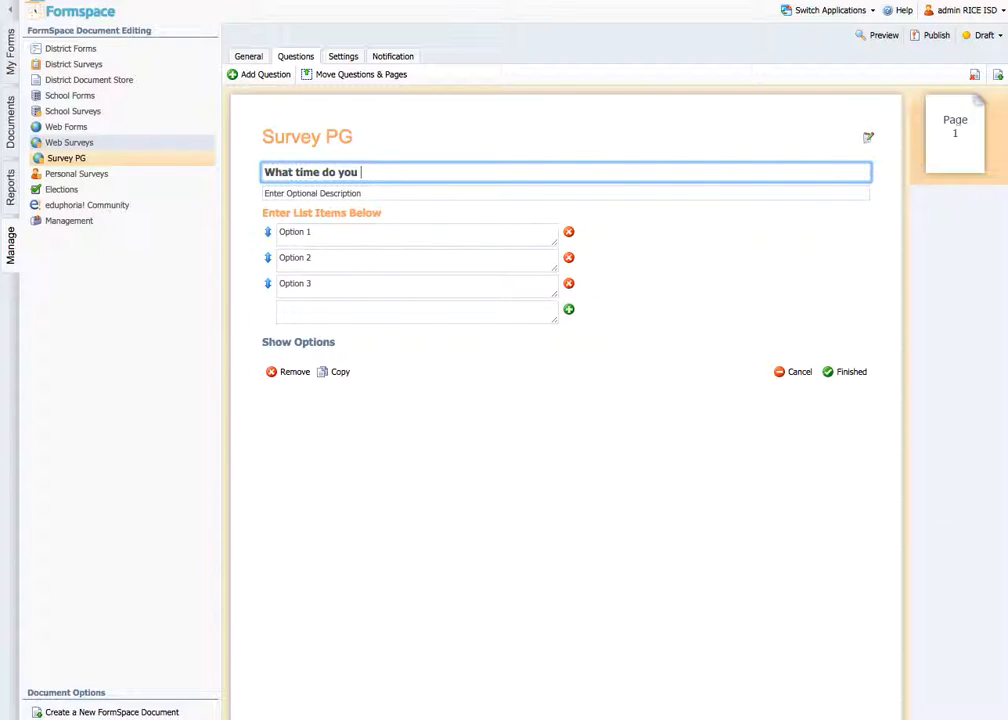
text(eat lunch?)
Set the lunch question's list items to 11:30 AM, Noon and 12:30 PM, and finish the question.
drag(337, 231, 240, 231)
text(11)
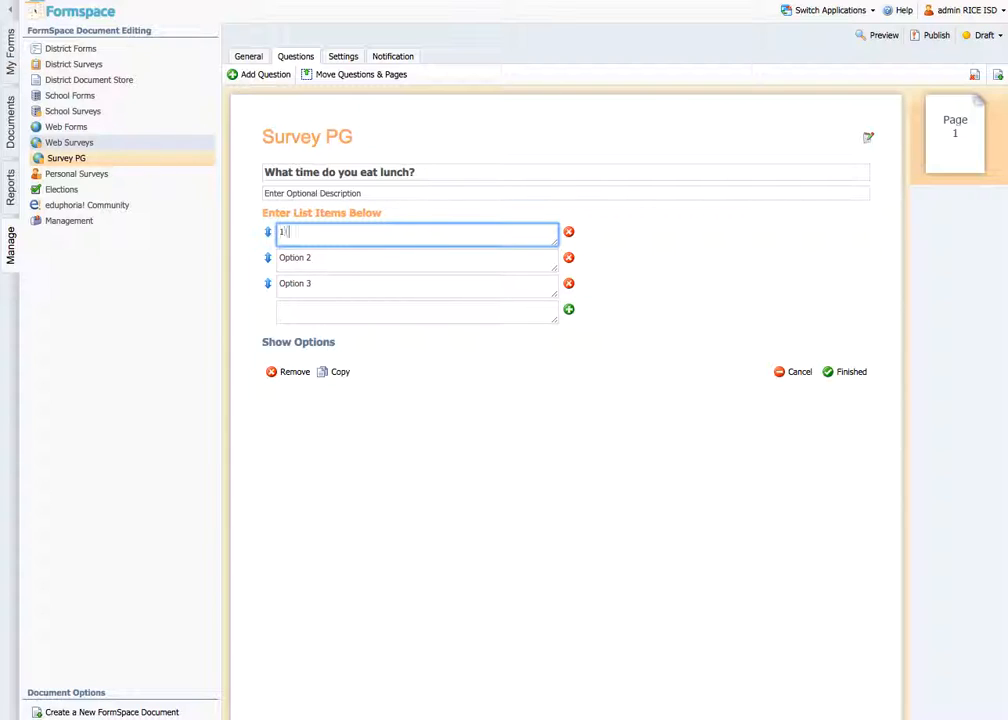
text(:30 AM)
drag(331, 256, 236, 256)
text(1oon)
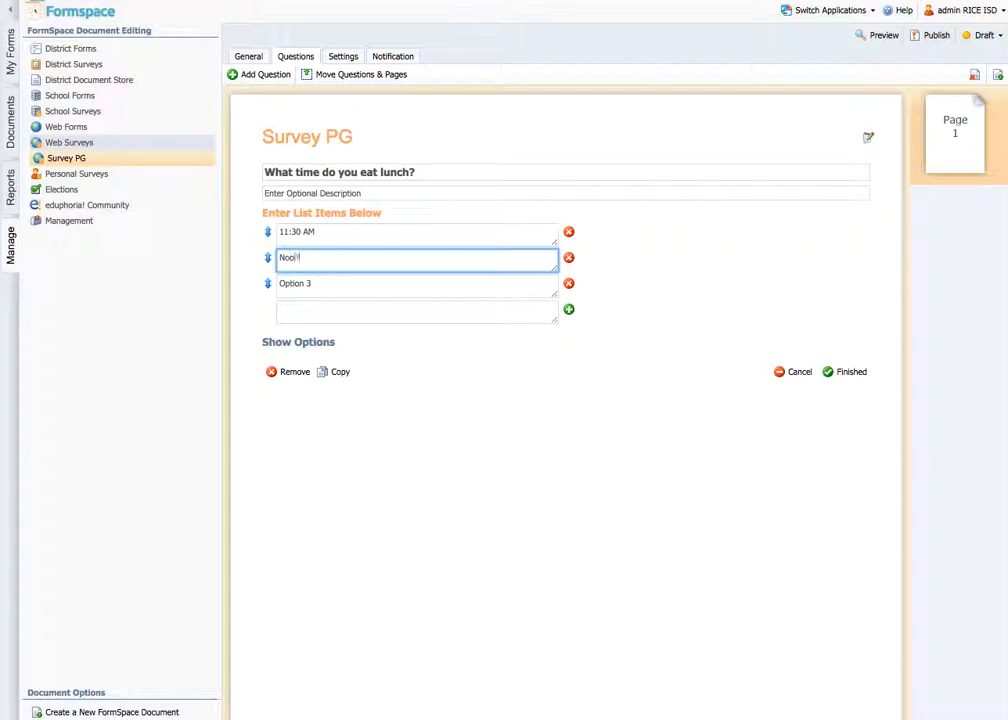
click(317, 277)
drag(315, 283, 267, 280)
text(12:30 PM)
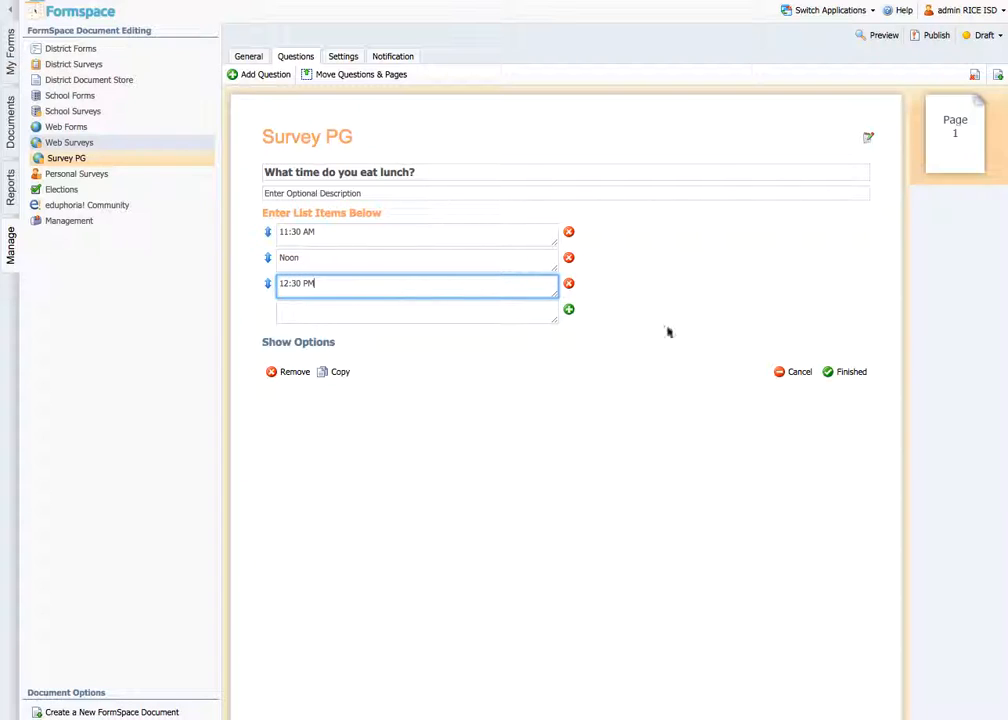
click(856, 372)
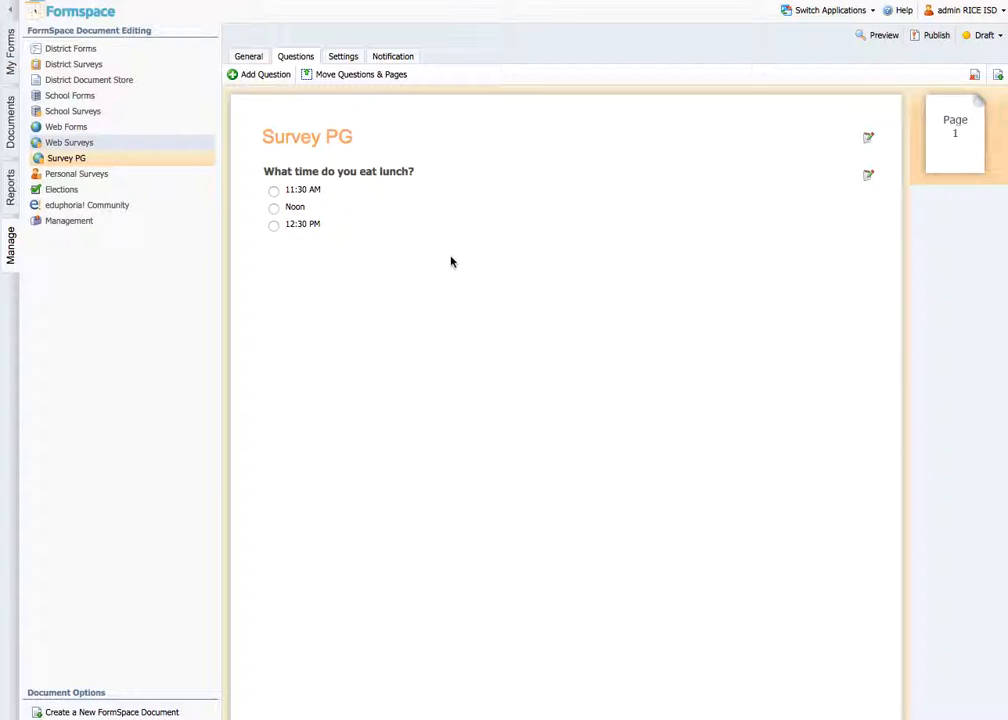
Add a question matrix below the lunch question with the columns Agree, Neutral and Disagree.
click(278, 80)
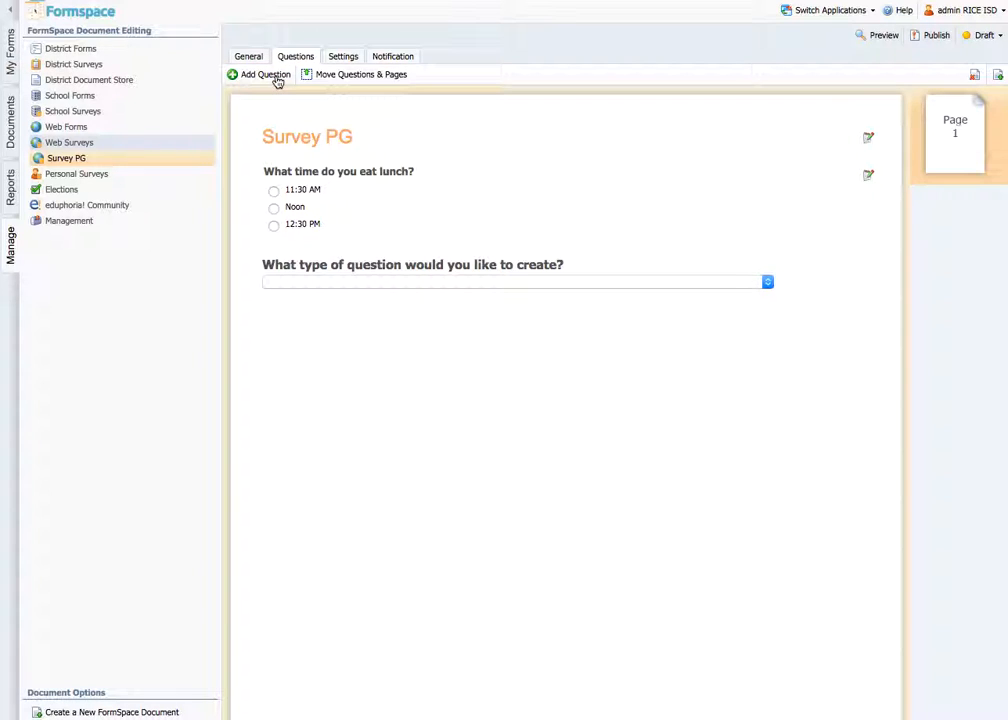
click(514, 285)
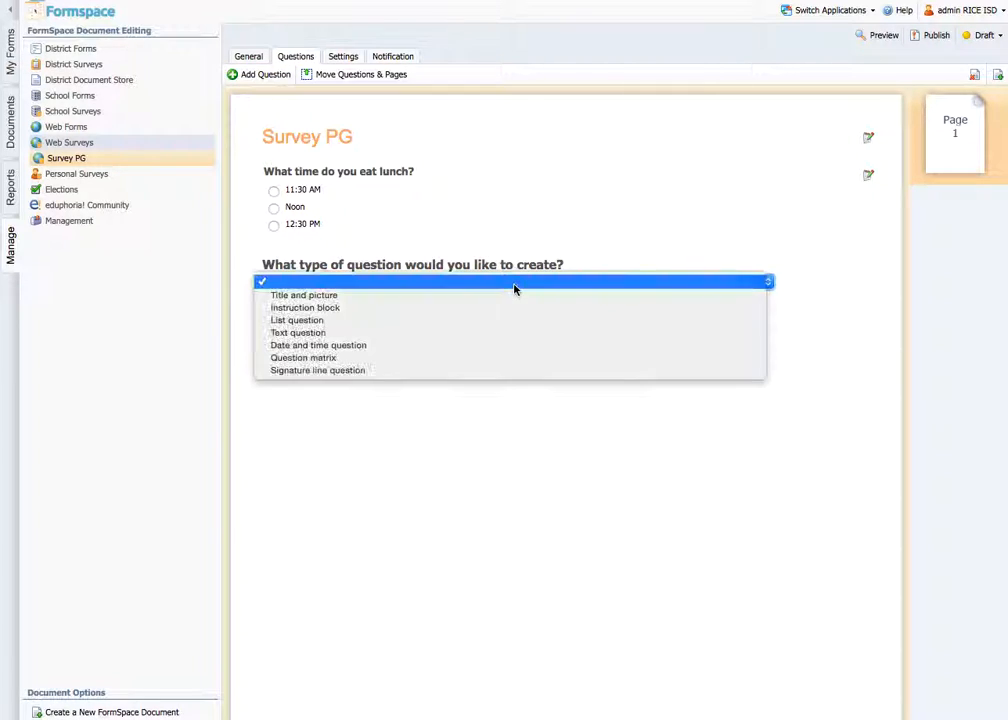
click(488, 358)
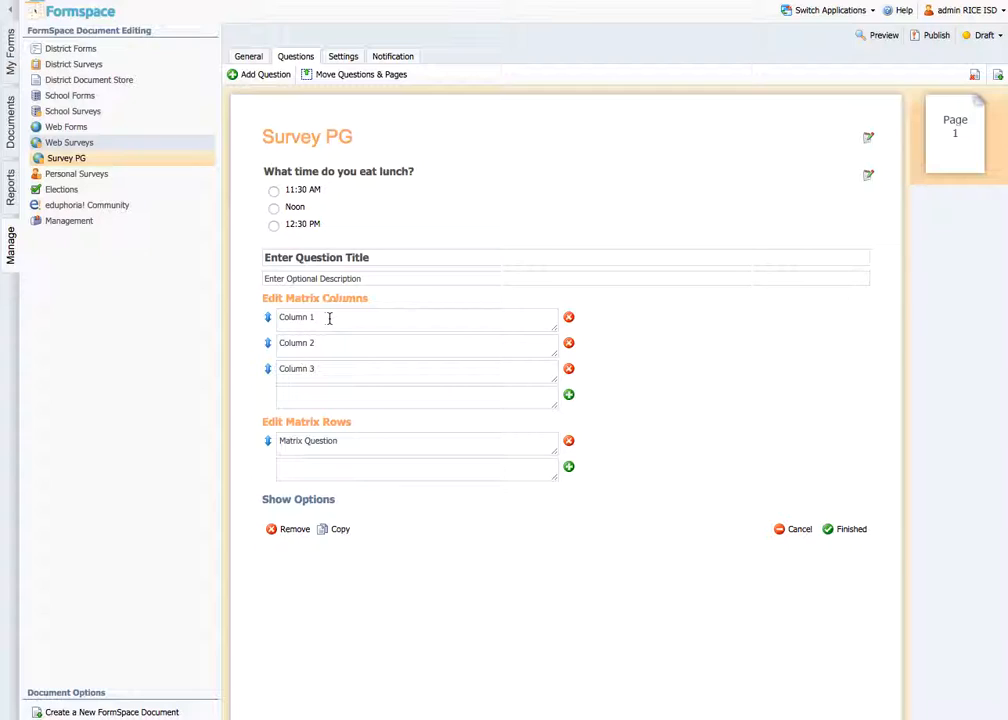
drag(328, 317, 246, 316)
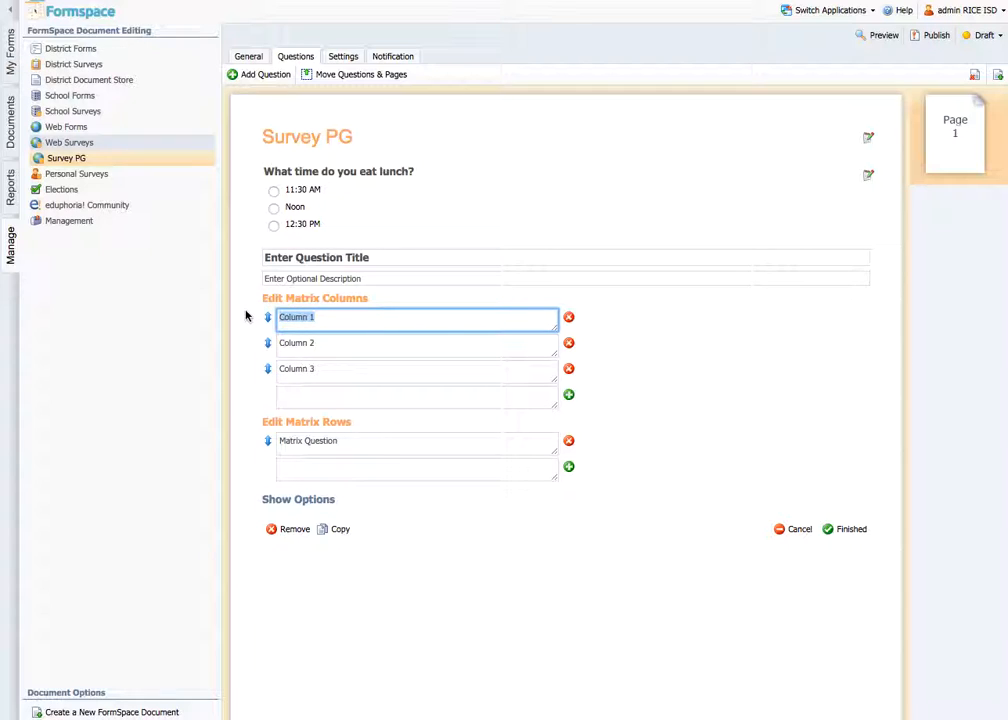
text(Agree)
drag(360, 351, 214, 336)
text(S)
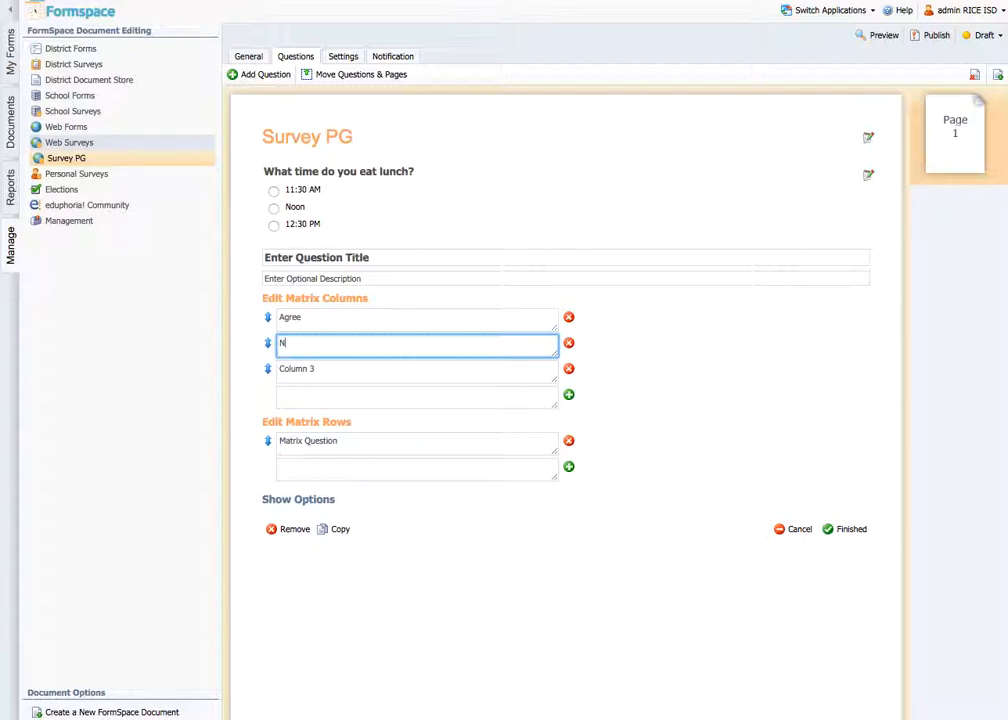
text(eutral)
drag(350, 375, 200, 353)
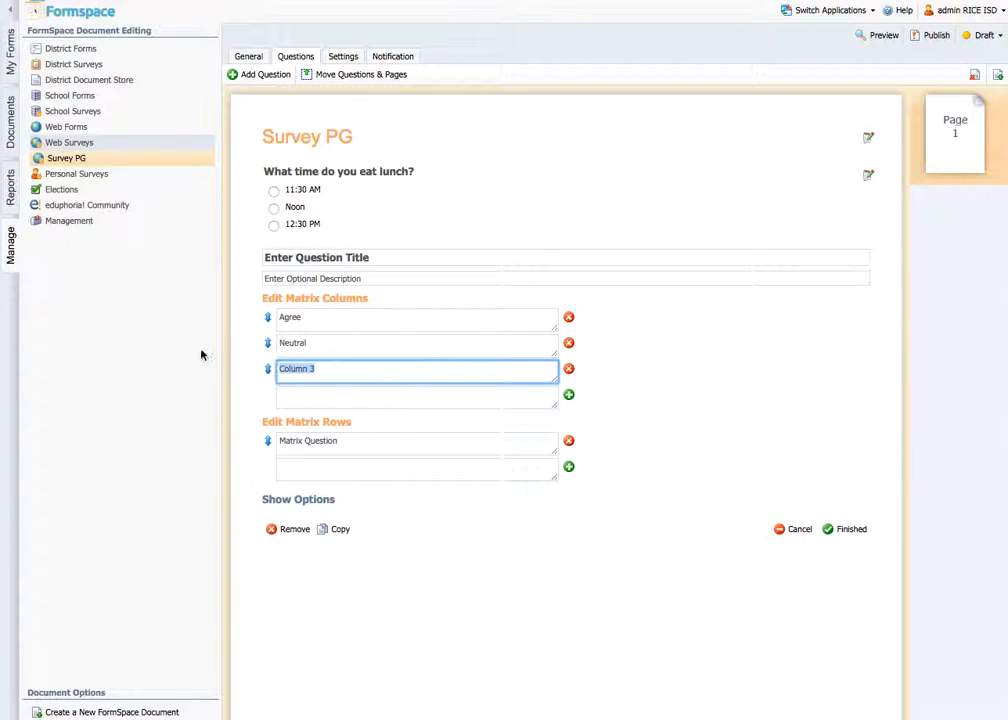
text(Disagr)
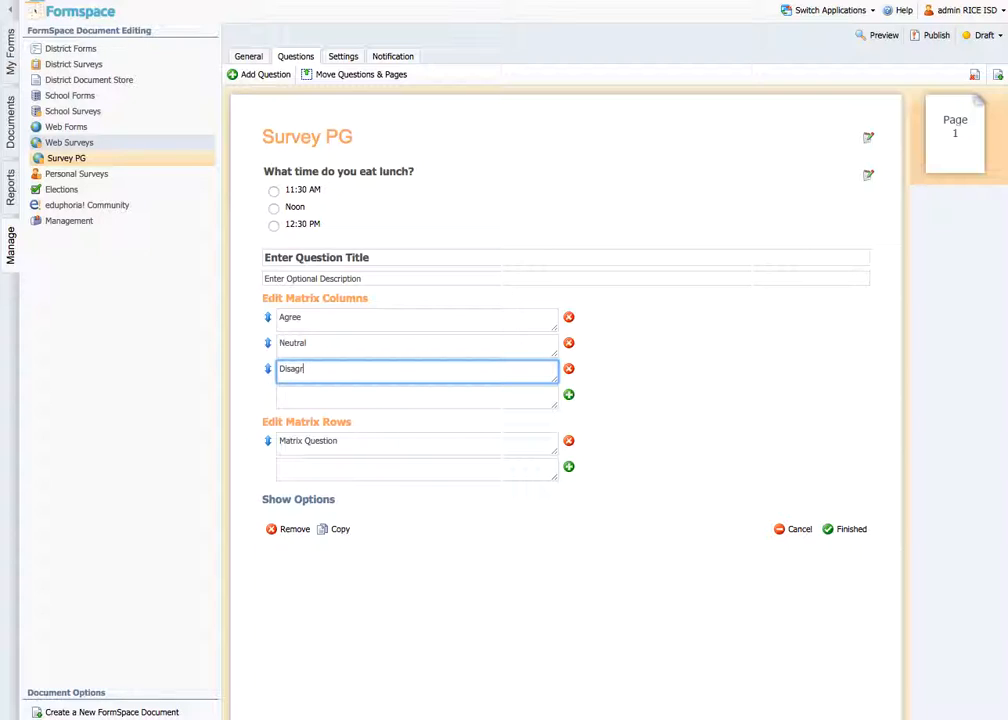
text(ee)
Name the matrix's first row Apples, enter Oranges as a second row, and finish the question.
drag(350, 447, 248, 438)
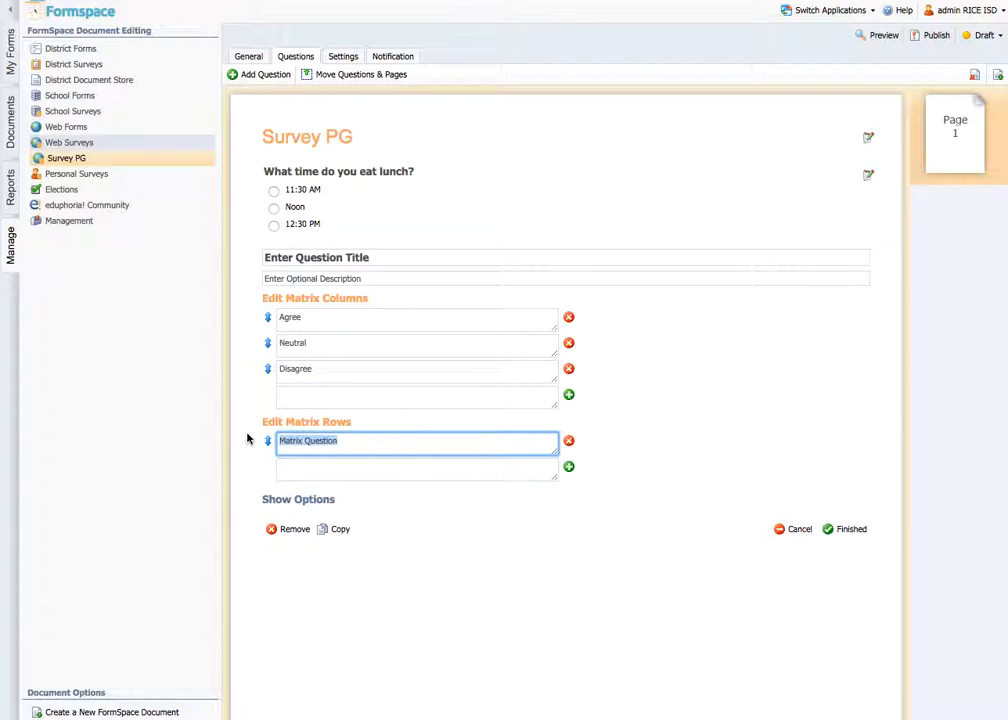
text(Apple)
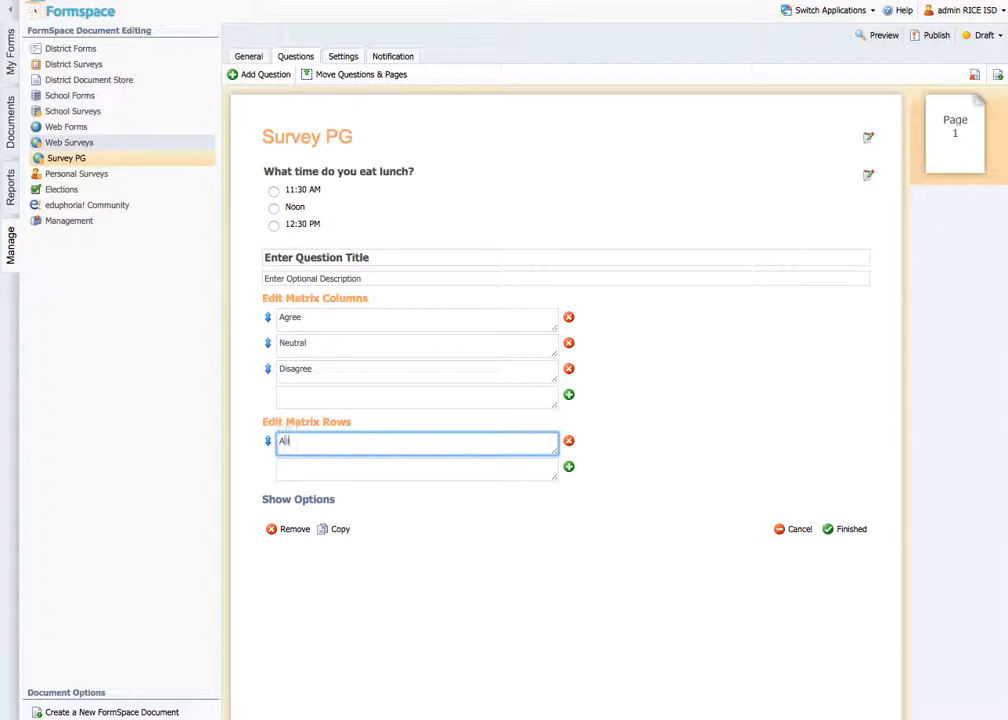
text(s)
click(568, 466)
click(406, 468)
text(Orange)
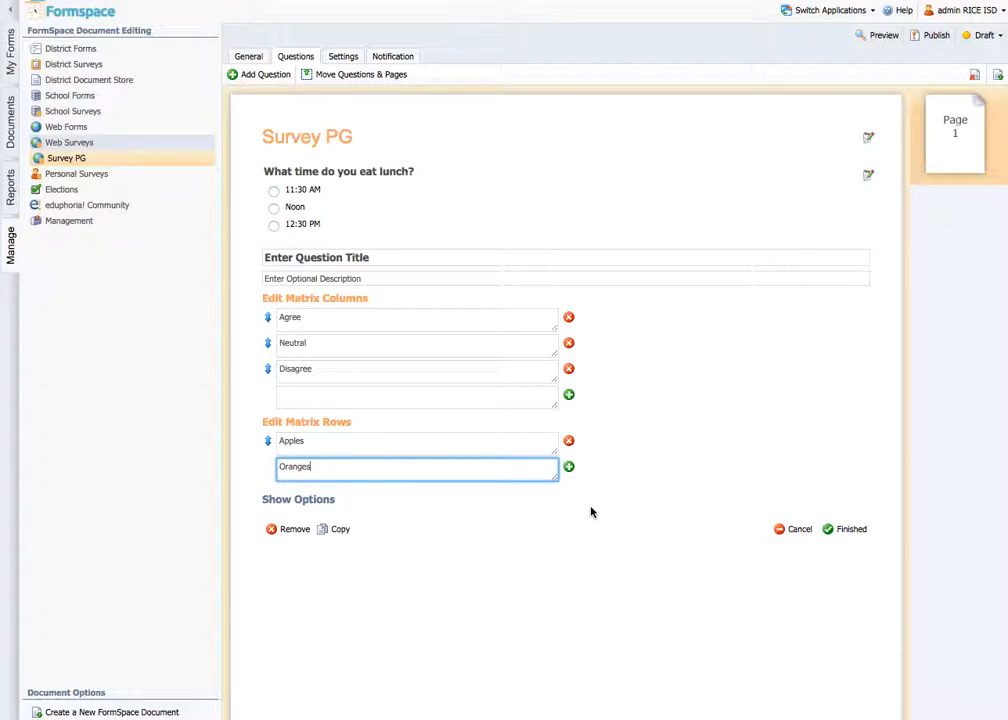
click(851, 530)
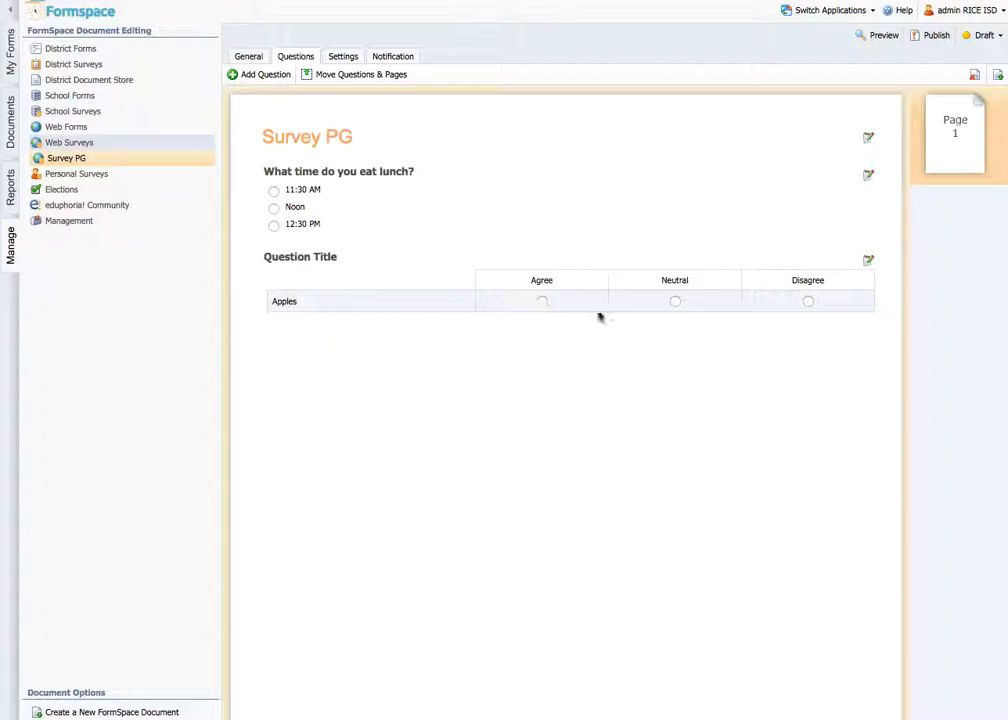
Reopen the matrix question, add Oranges as a row below Apples, and finish editing.
click(869, 260)
click(351, 471)
text(Oranges)
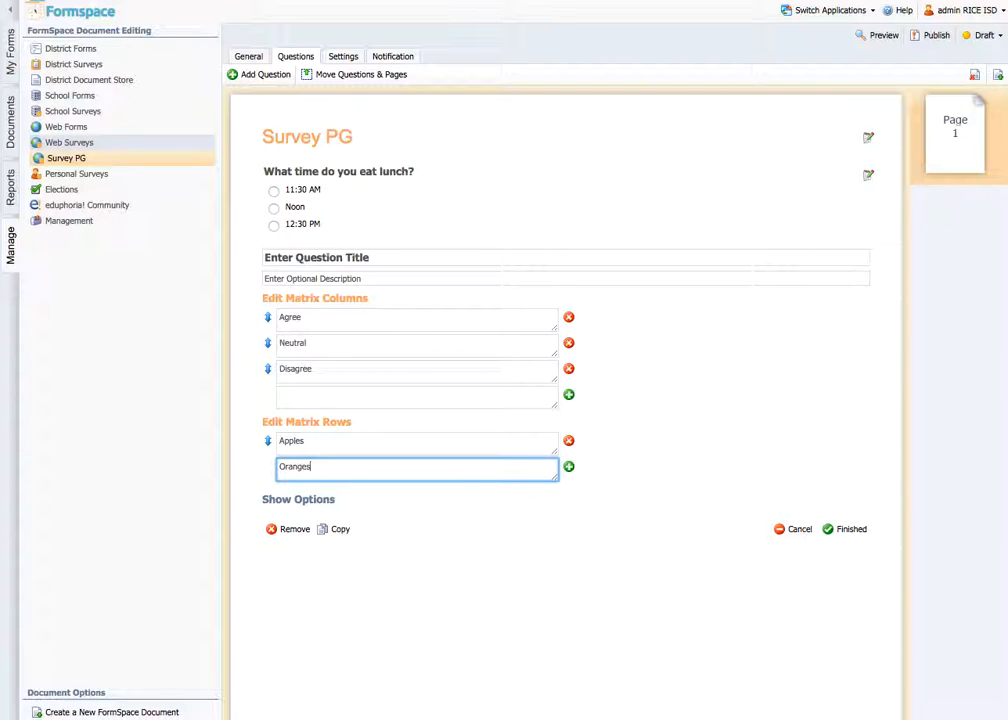
click(569, 467)
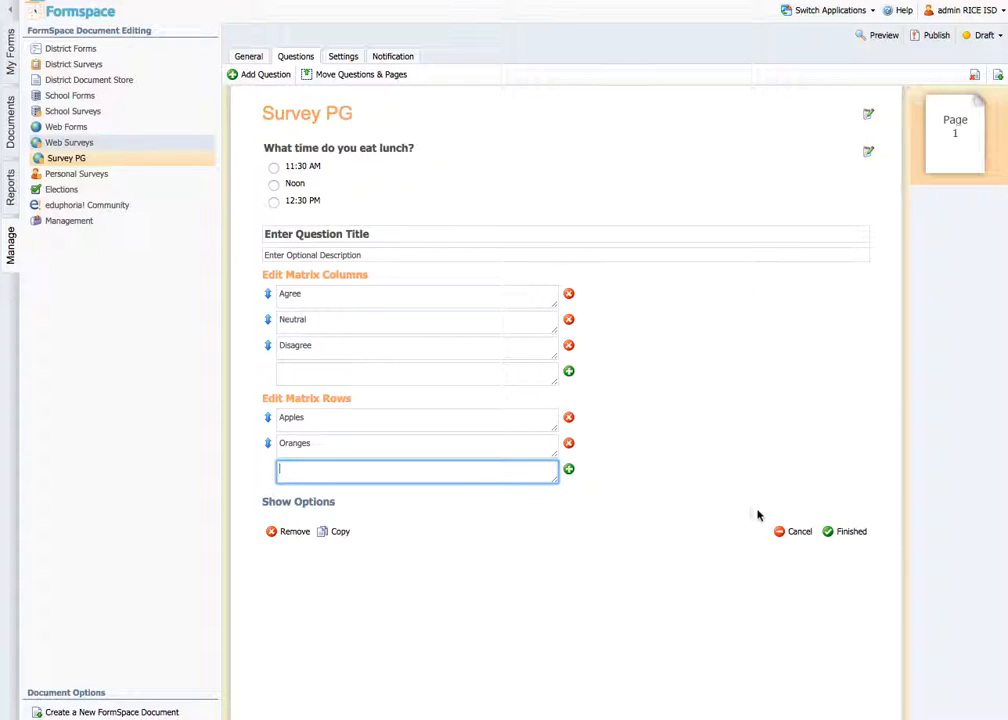
click(851, 532)
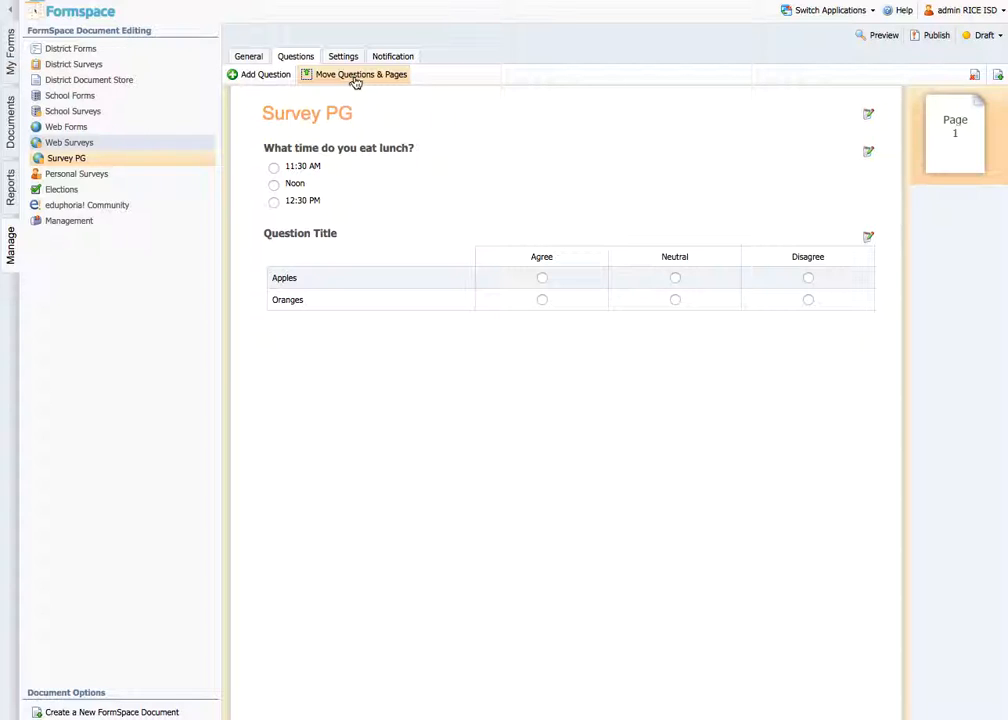
Move the lunch question below the matrix question in the question order and save the arrangement.
click(354, 82)
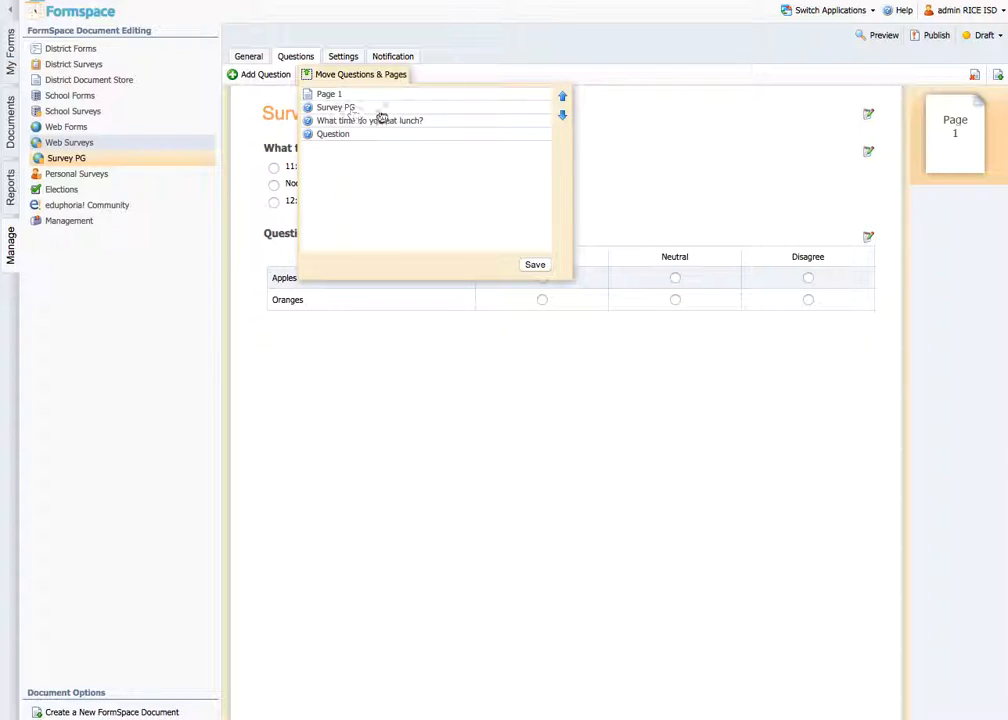
click(350, 123)
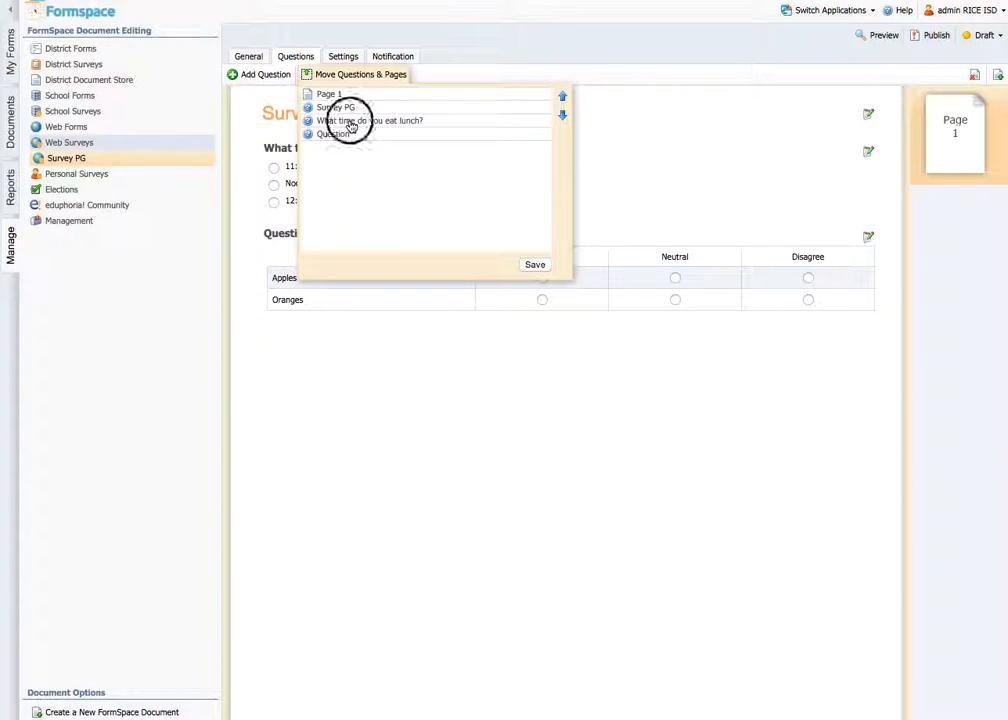
click(564, 116)
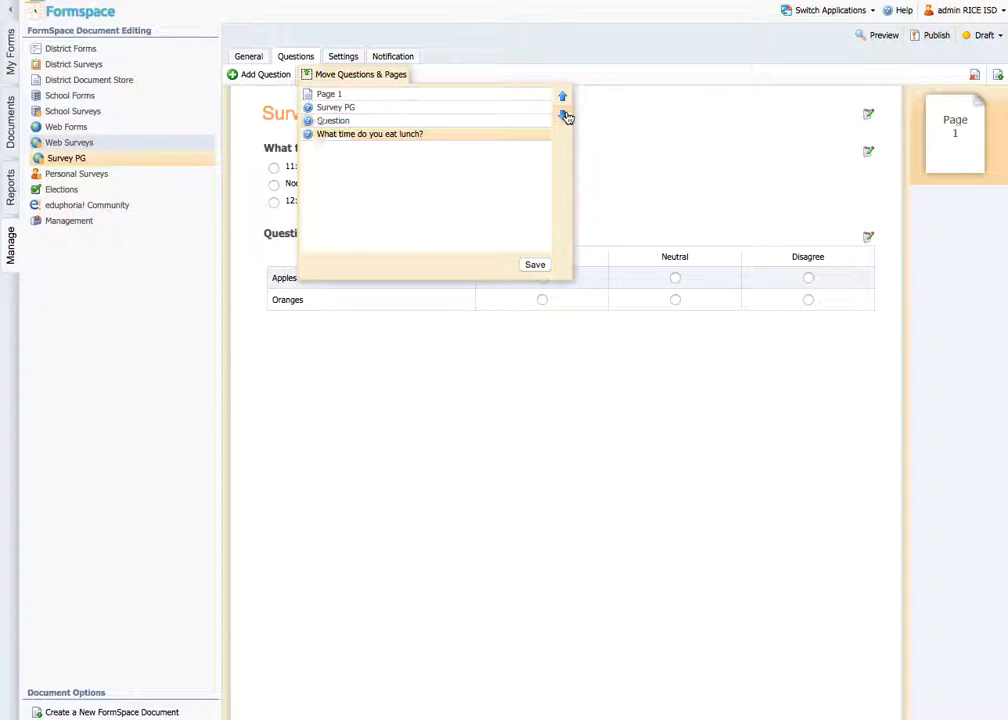
click(536, 265)
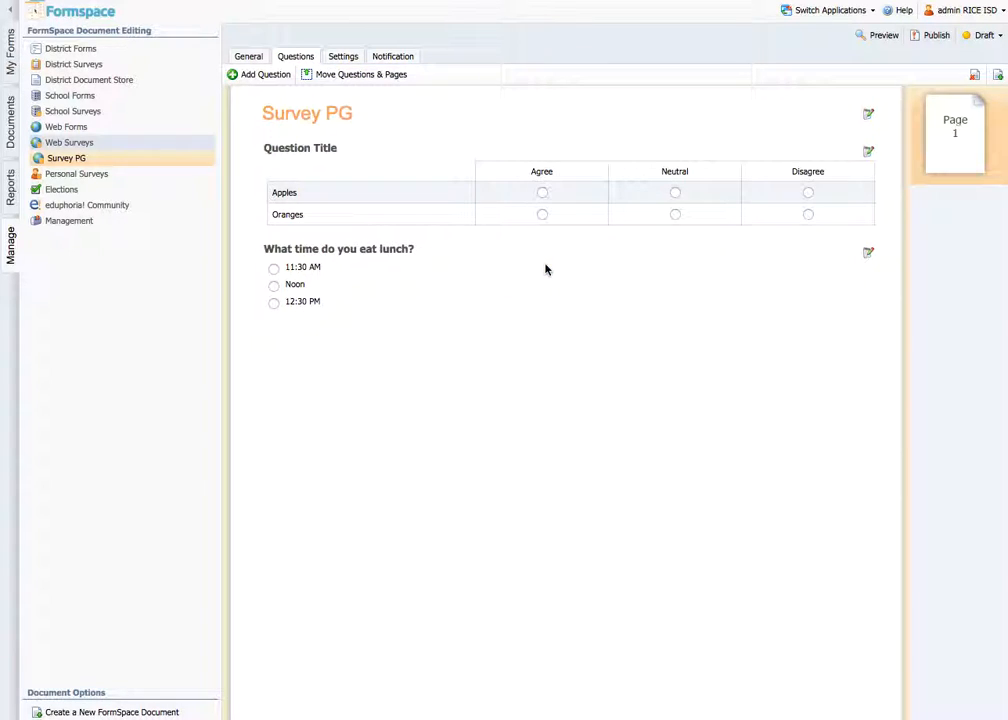
In the survey's settings, look up the dictionary definition of "captcha" and dismiss it.
click(357, 59)
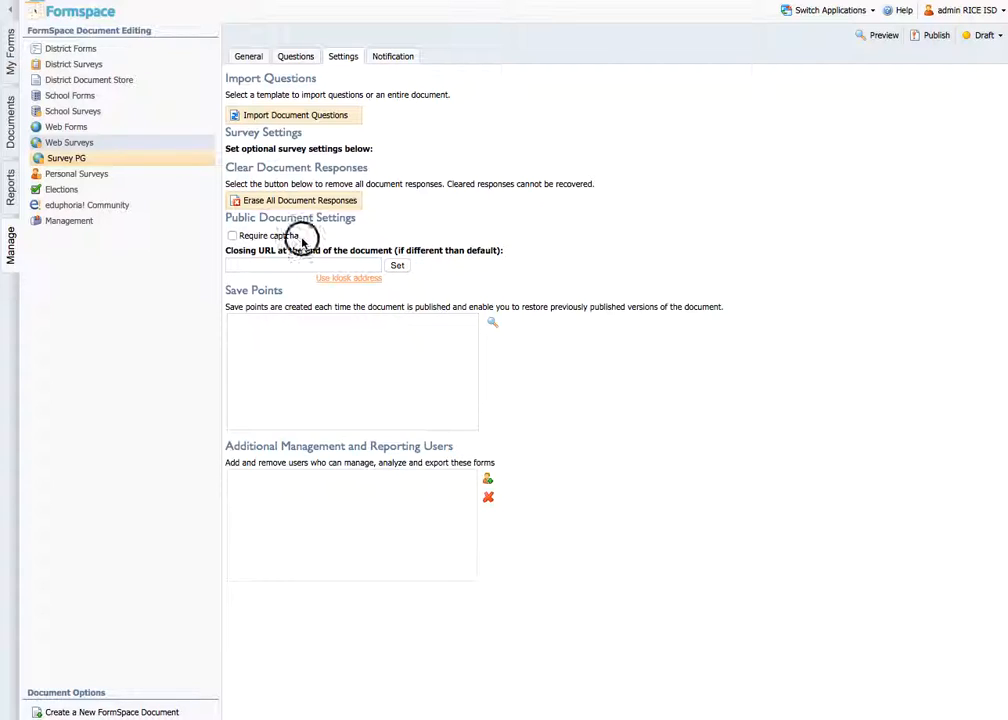
double_click(270, 236)
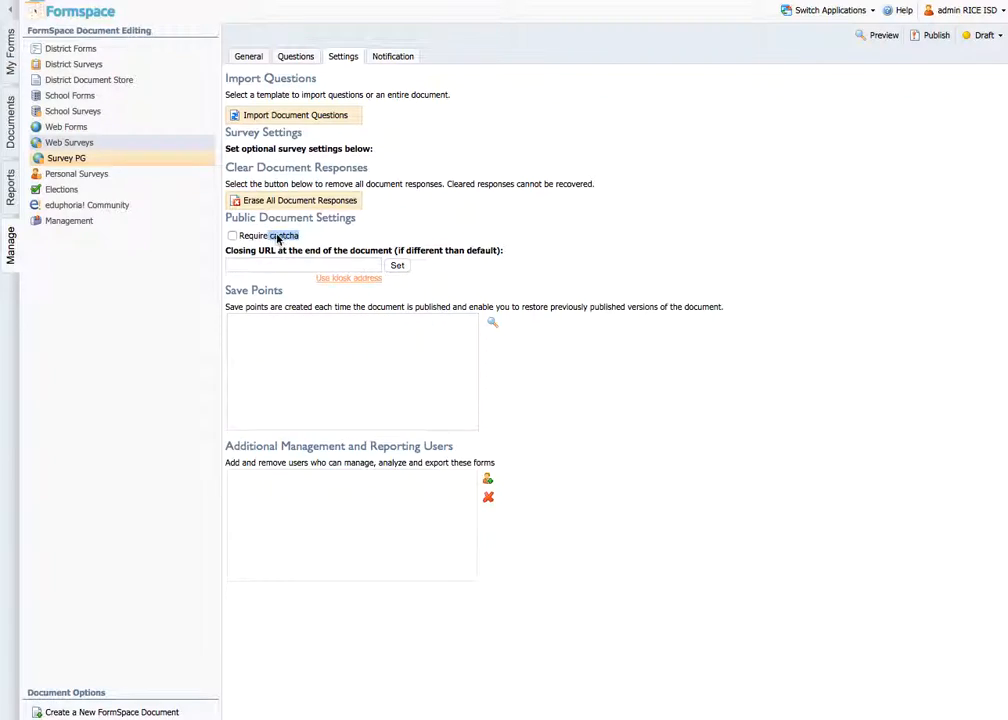
right_click(278, 238)
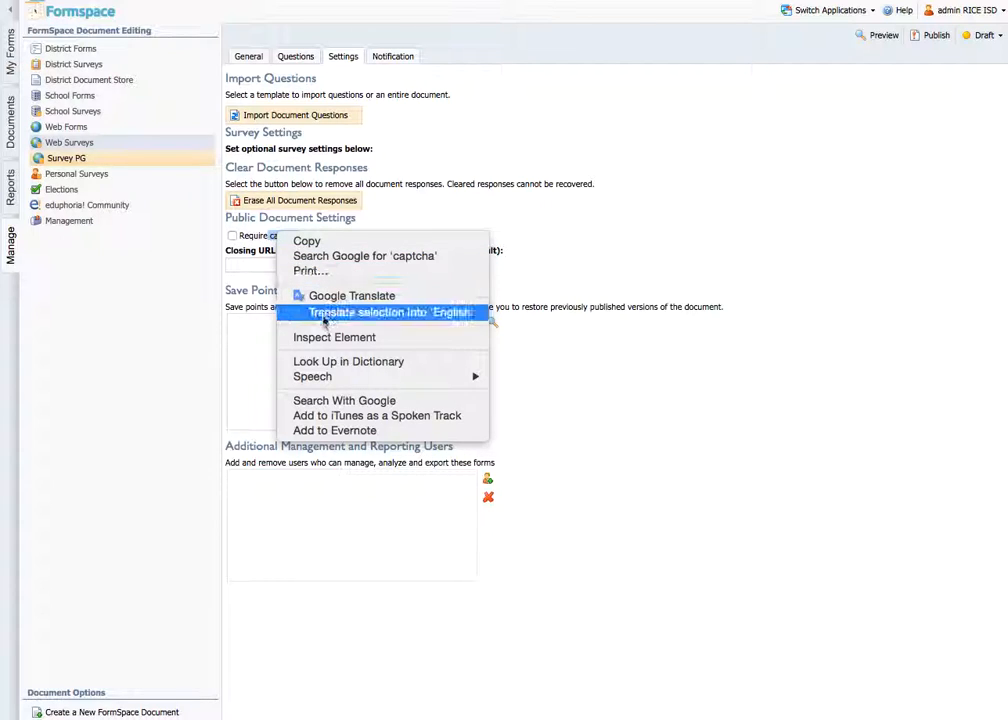
click(331, 362)
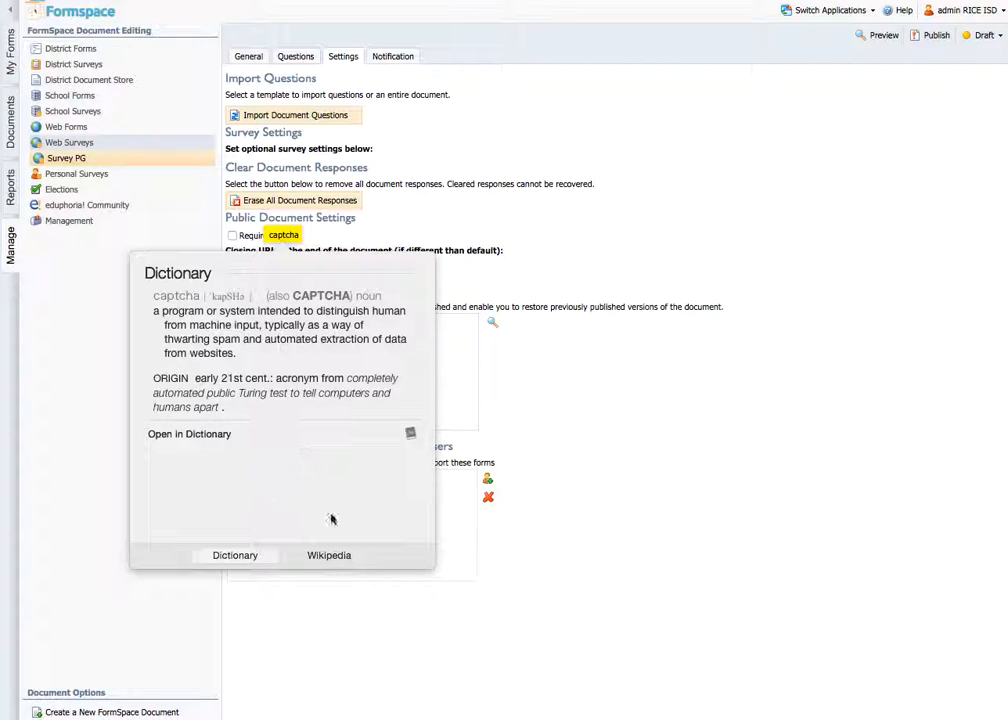
click(749, 368)
click(313, 264)
text(www.es)
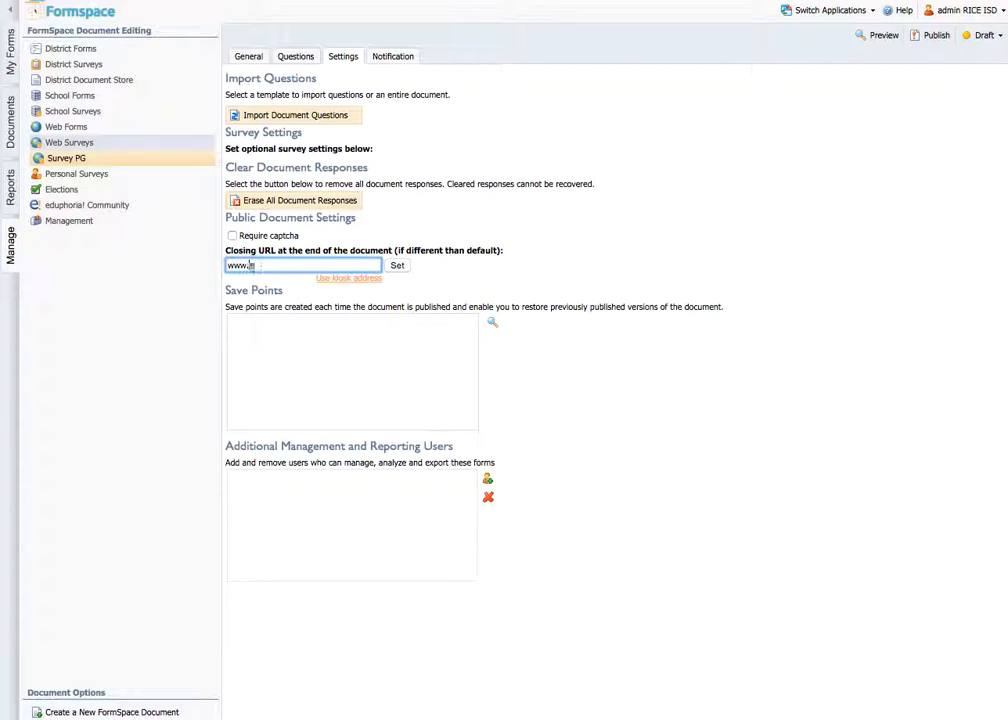
text(c12.net)
click(396, 265)
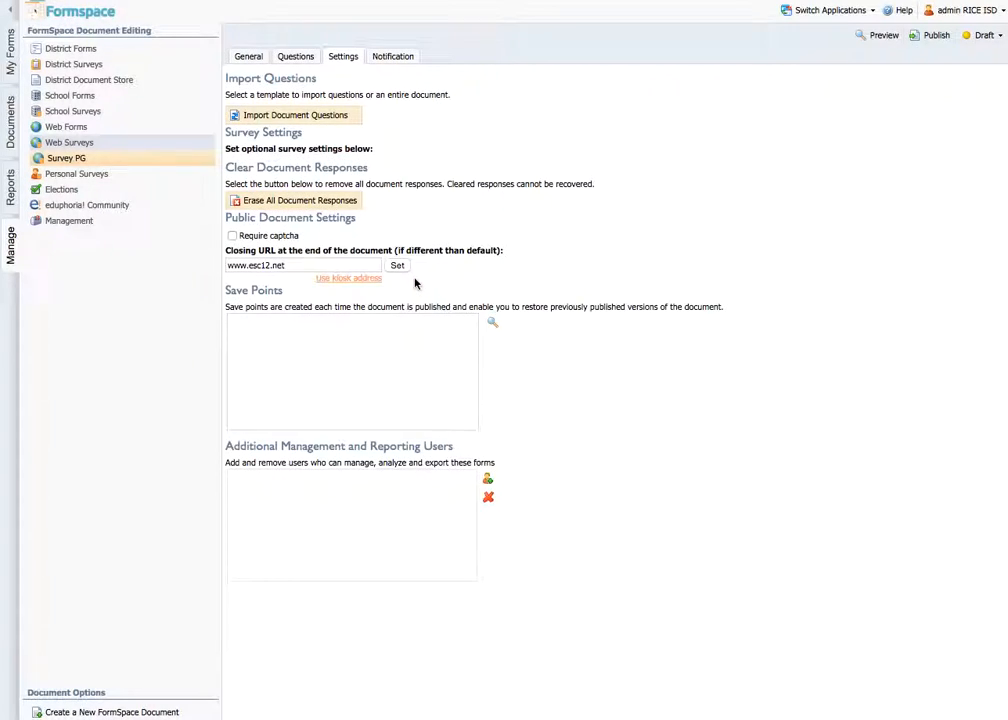
click(368, 344)
Show the survey's notification details and publish the survey, confirming the commit.
click(400, 57)
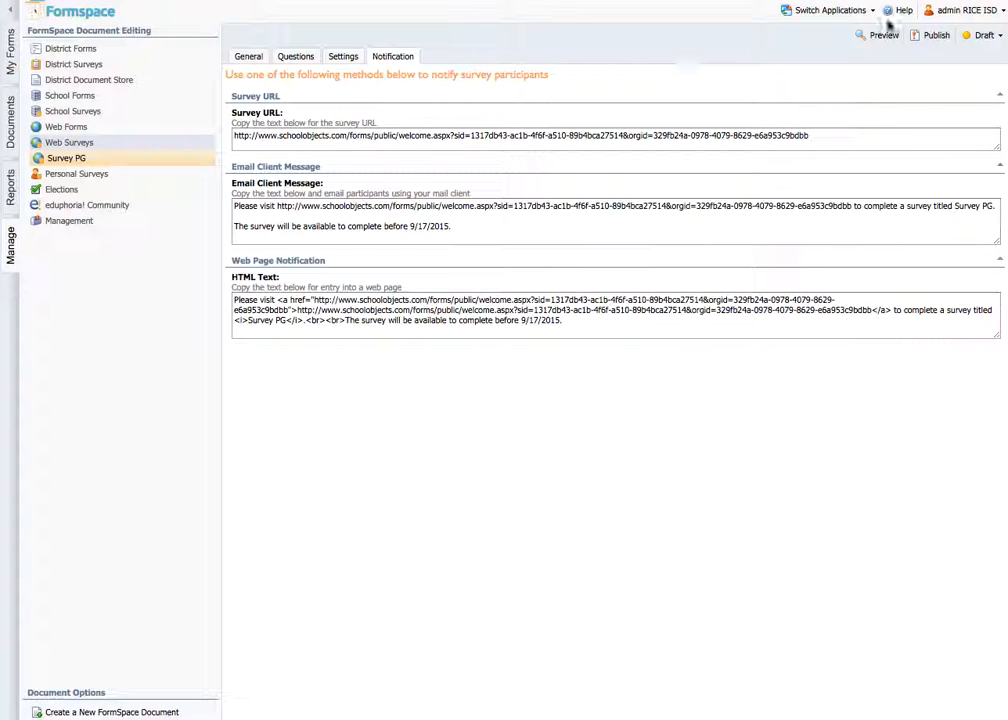
click(940, 36)
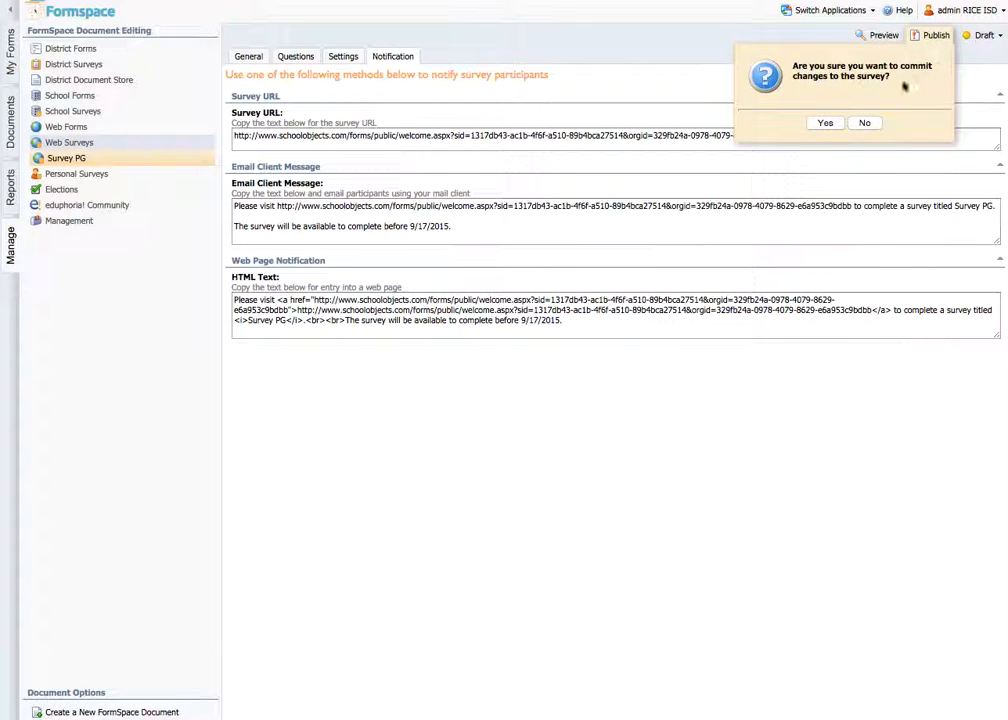
click(826, 122)
click(804, 254)
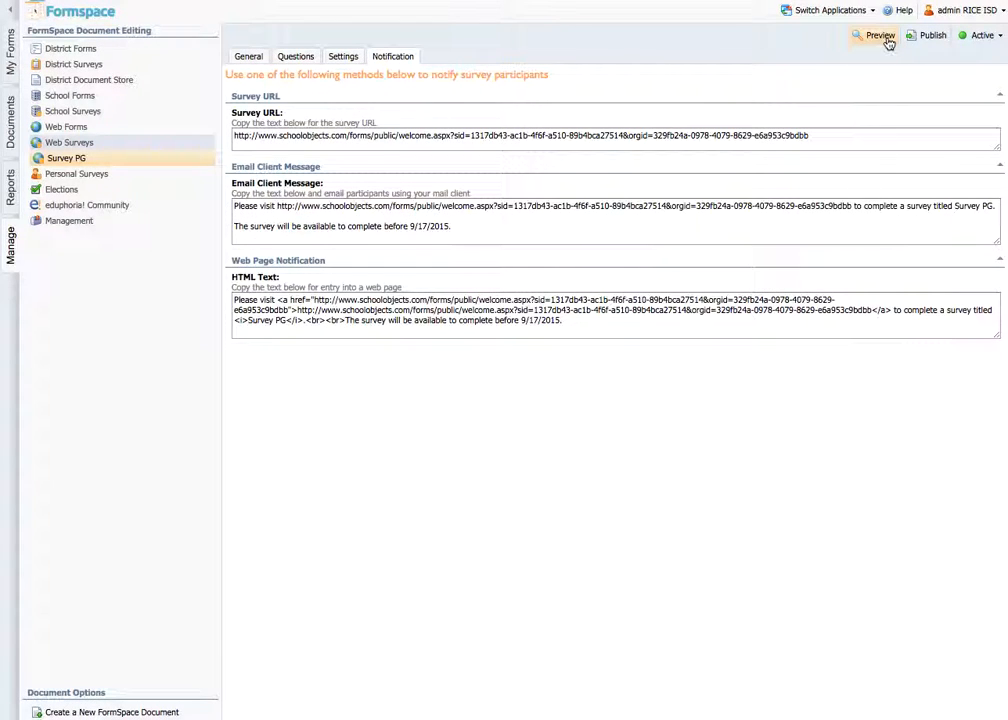
Preview the survey and begin it, answering Agree for Apples and Oranges and Noon for the lunch time.
click(888, 40)
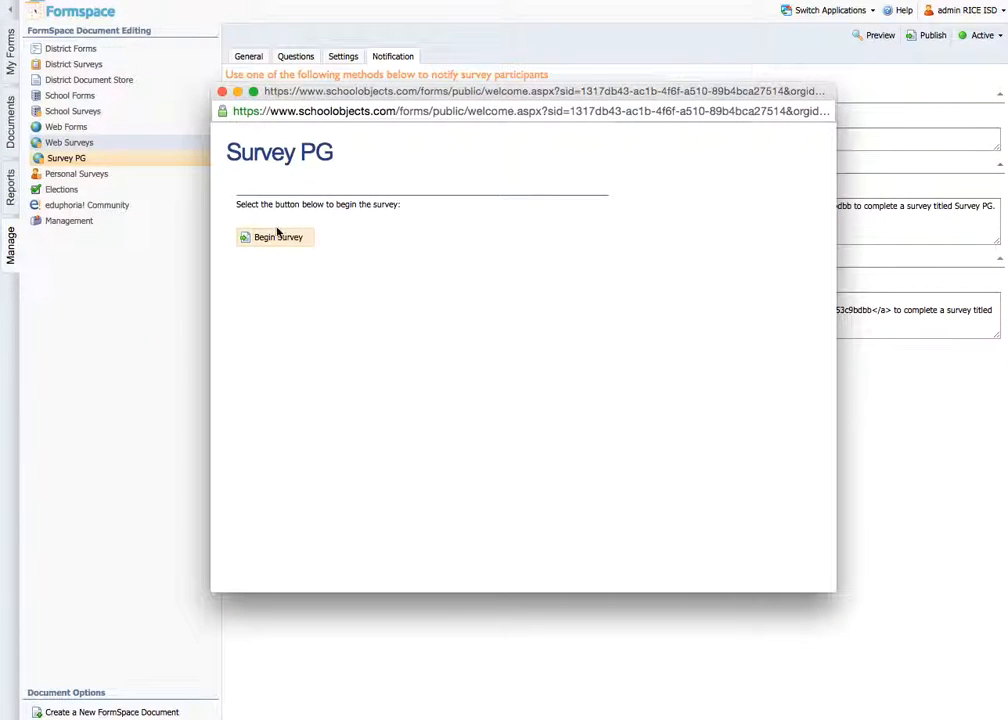
click(279, 244)
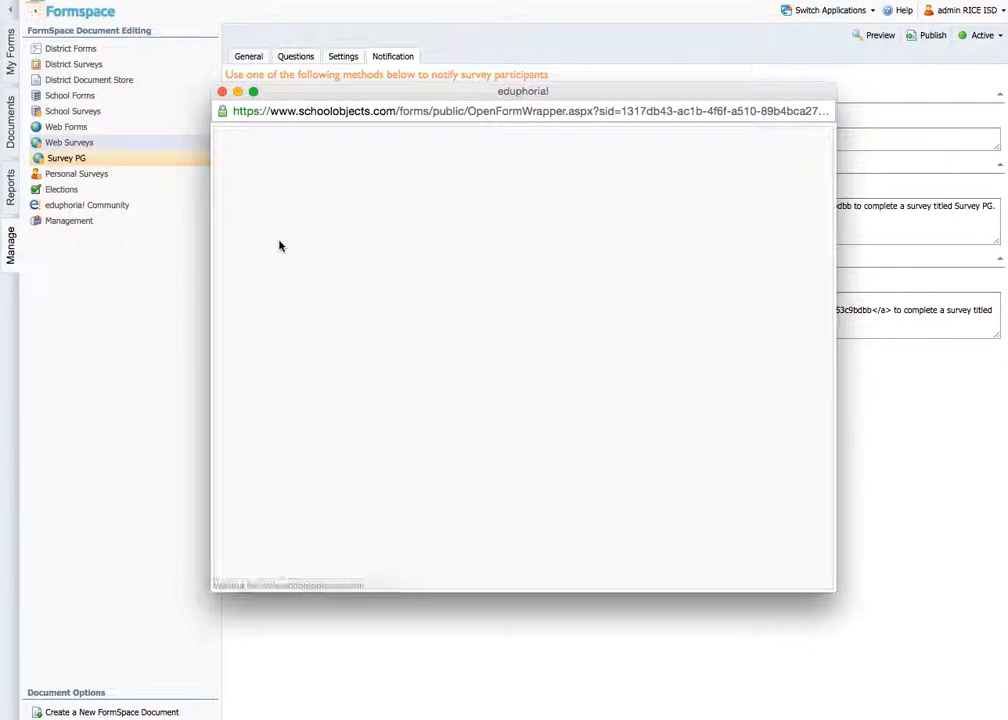
click(497, 249)
click(496, 270)
click(278, 338)
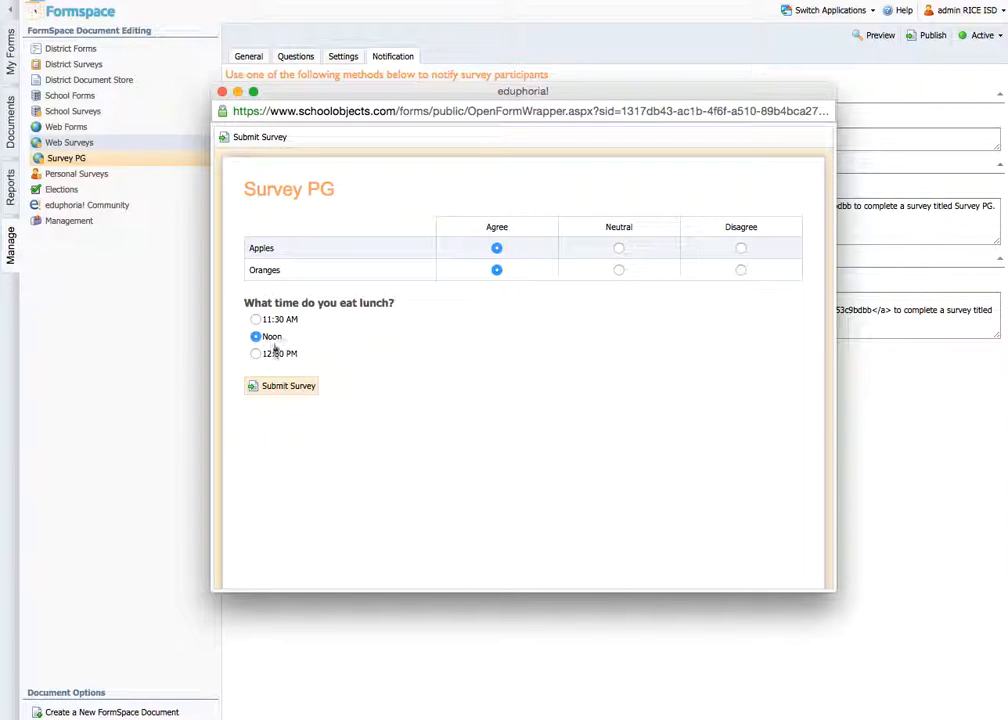
Submit the previewed survey twice, dismissing each message, and close the preview window.
click(290, 387)
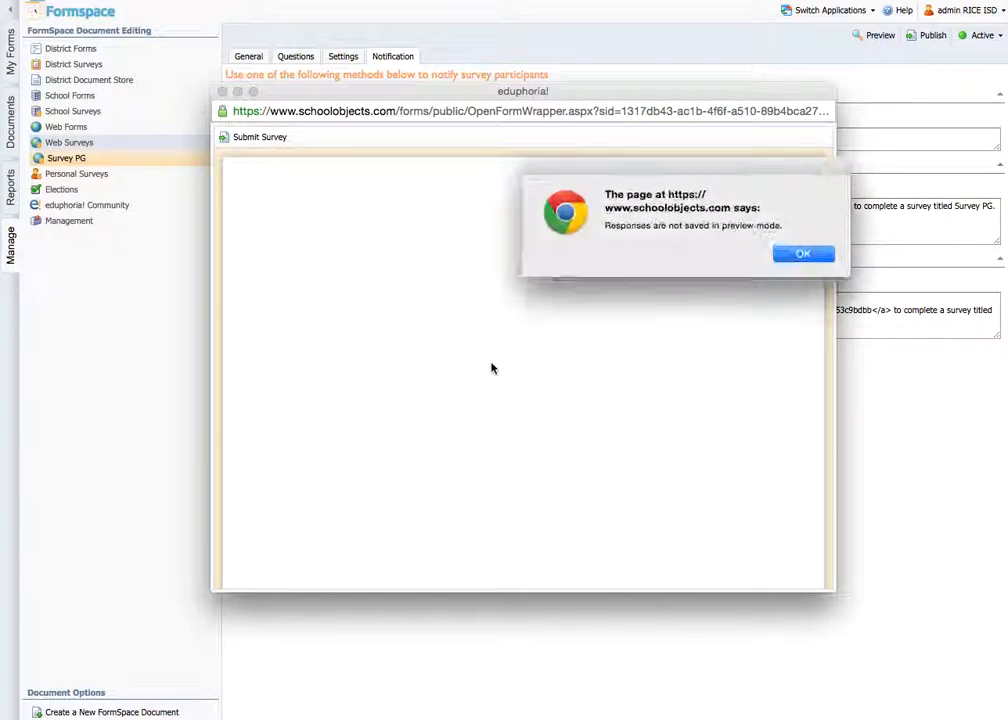
click(802, 255)
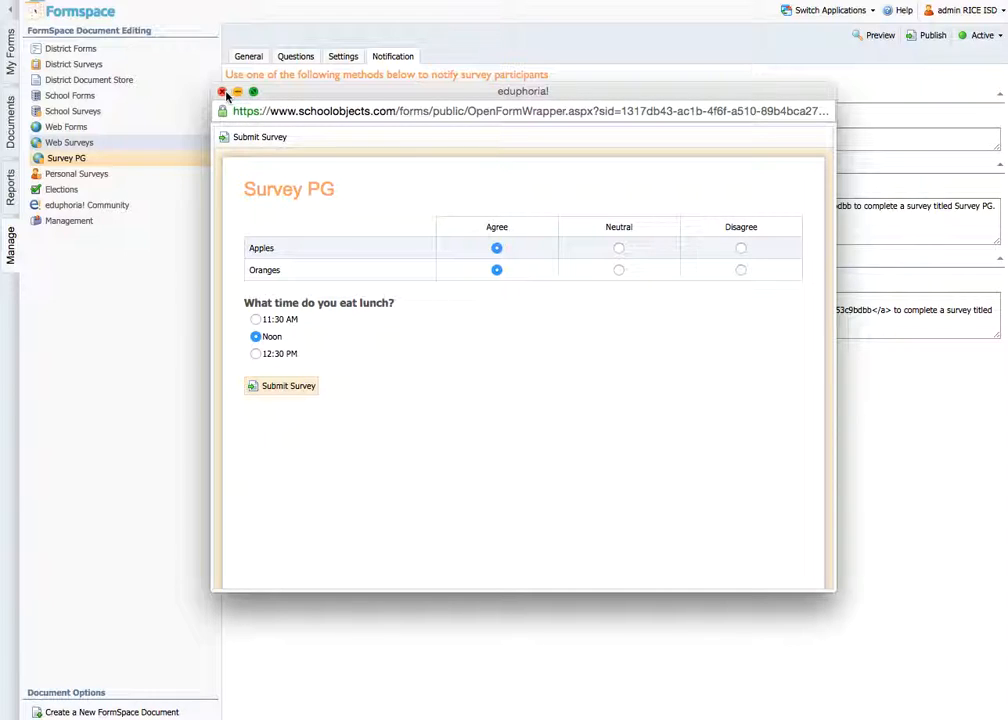
click(269, 388)
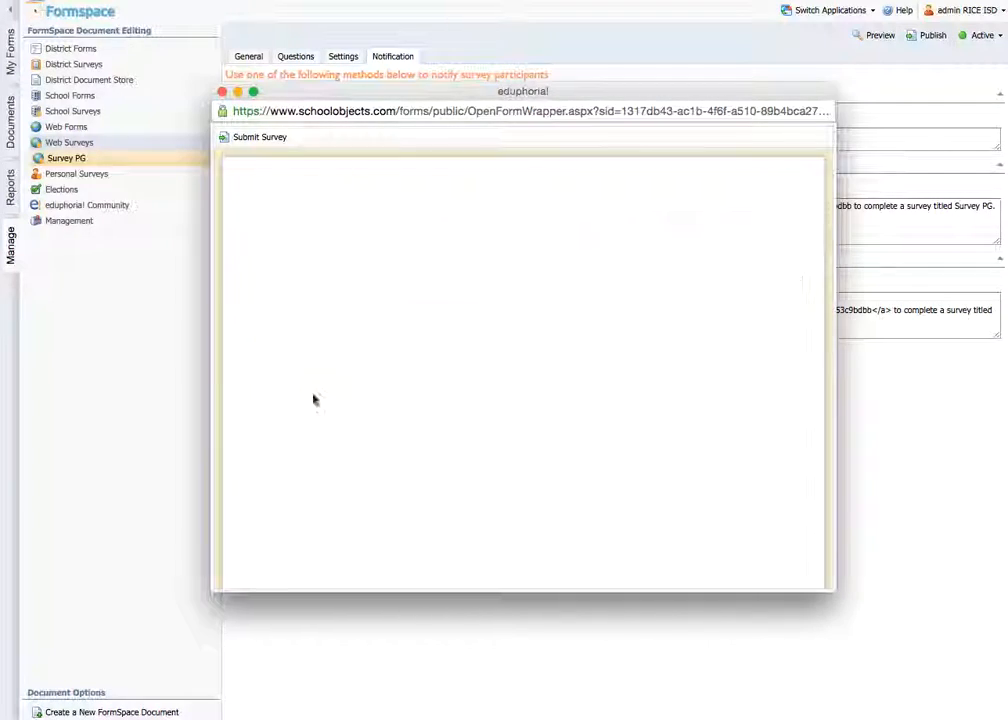
click(818, 256)
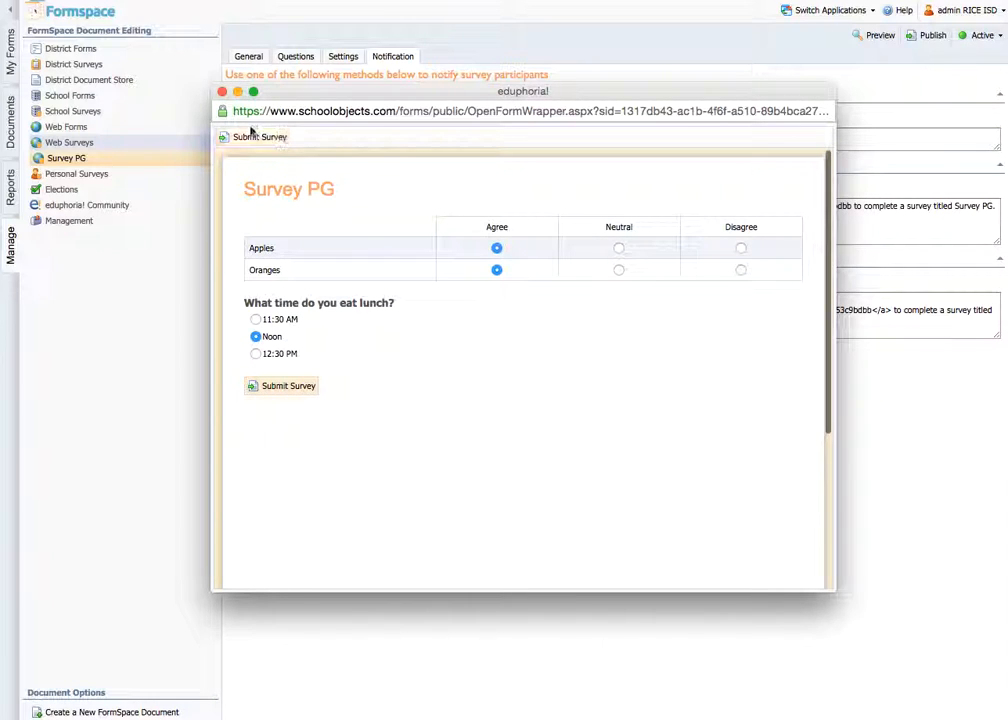
click(222, 92)
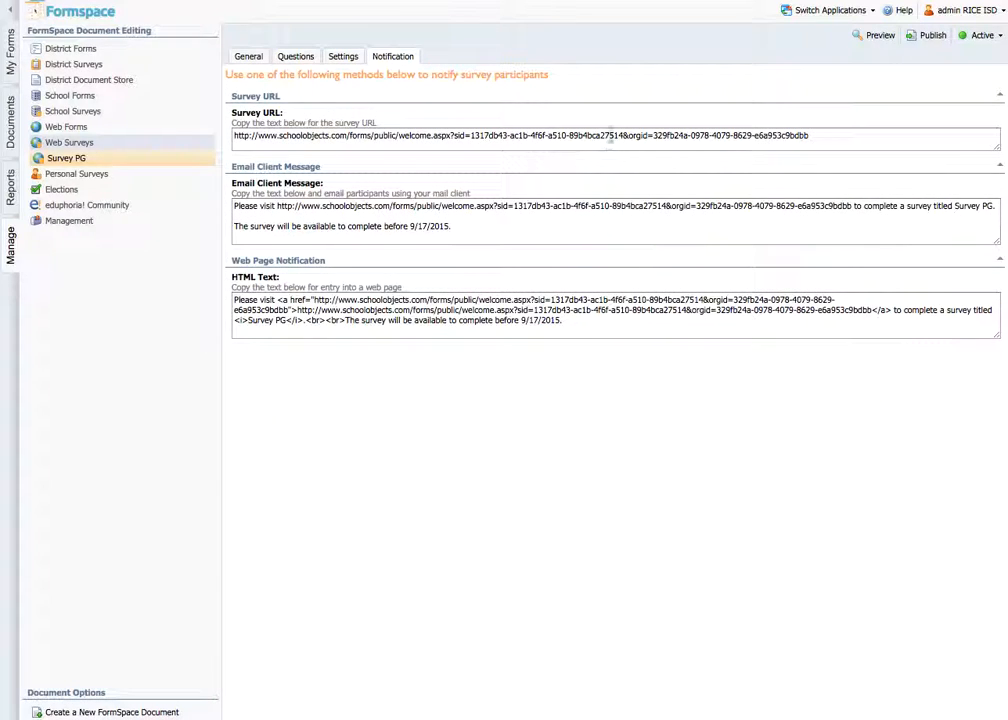
Copy the full survey URL from the notification details and go to that address in the browser.
triple_click(526, 143)
click(526, 143)
triple_click(526, 143)
right_click(526, 143)
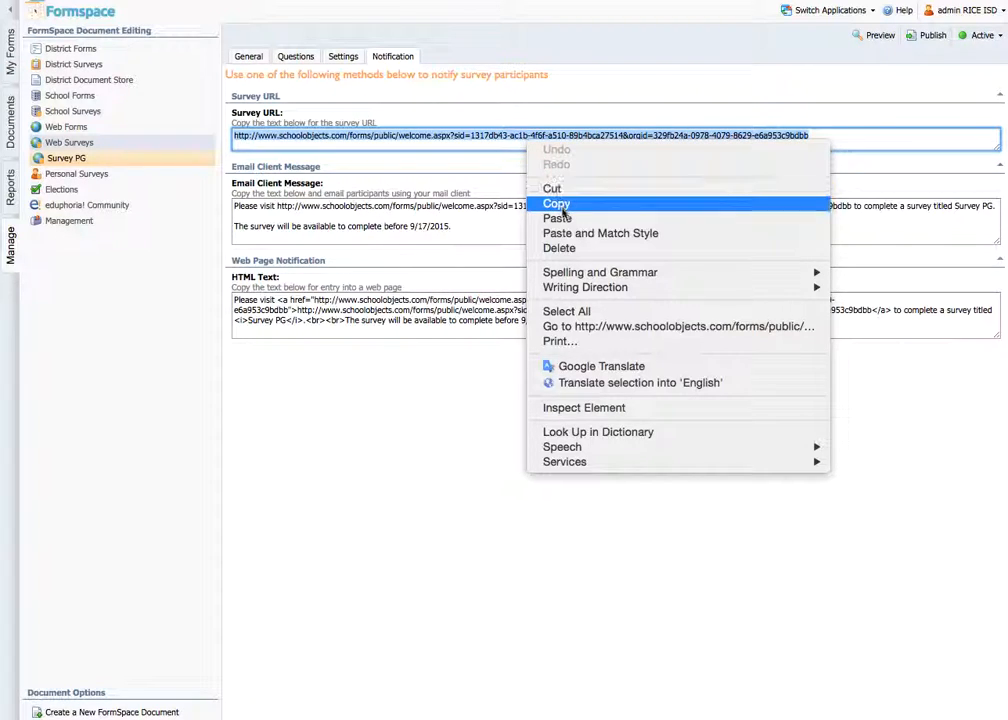
click(559, 205)
right_click(533, 140)
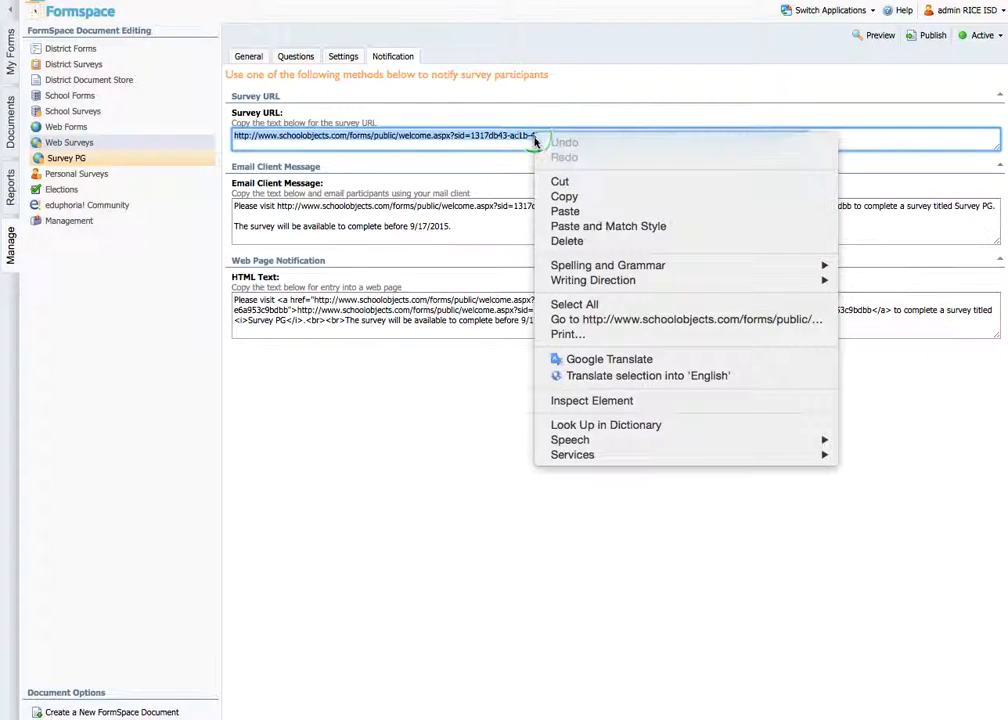
click(612, 319)
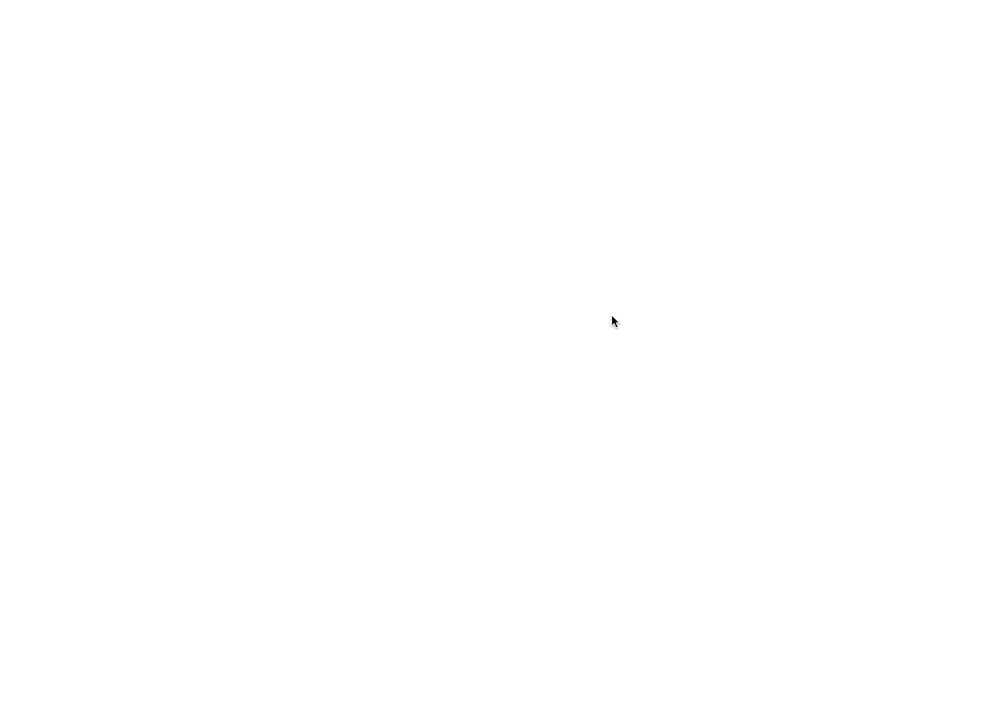
Begin the live survey, answer the Apples and Oranges rows and the lunch question, and submit the response.
click(90, 112)
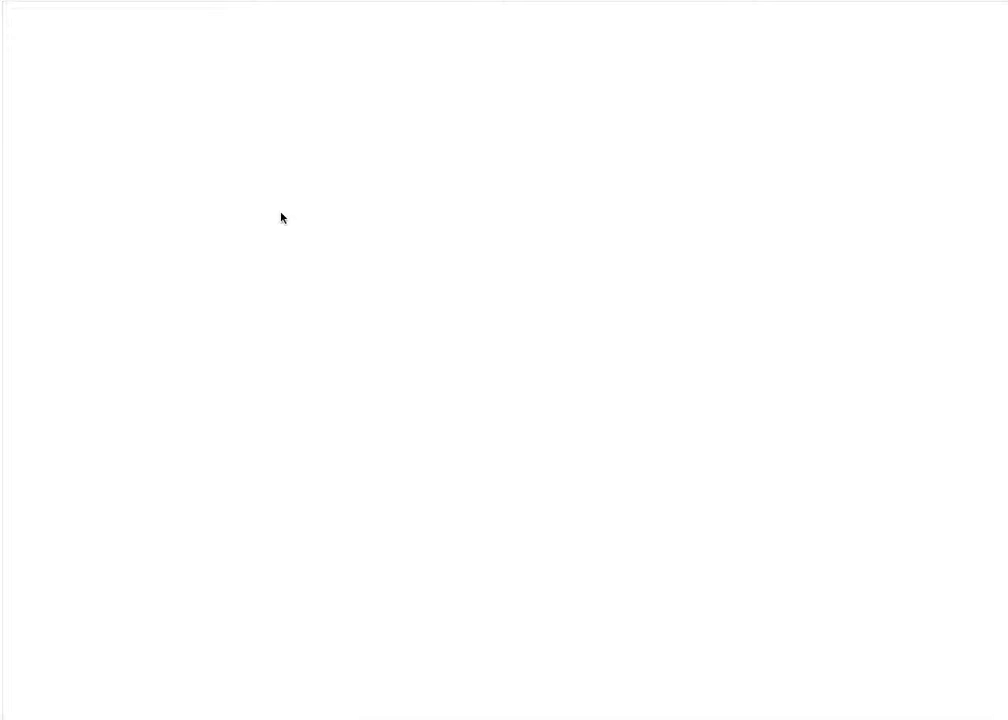
click(459, 124)
click(459, 145)
click(72, 194)
click(803, 256)
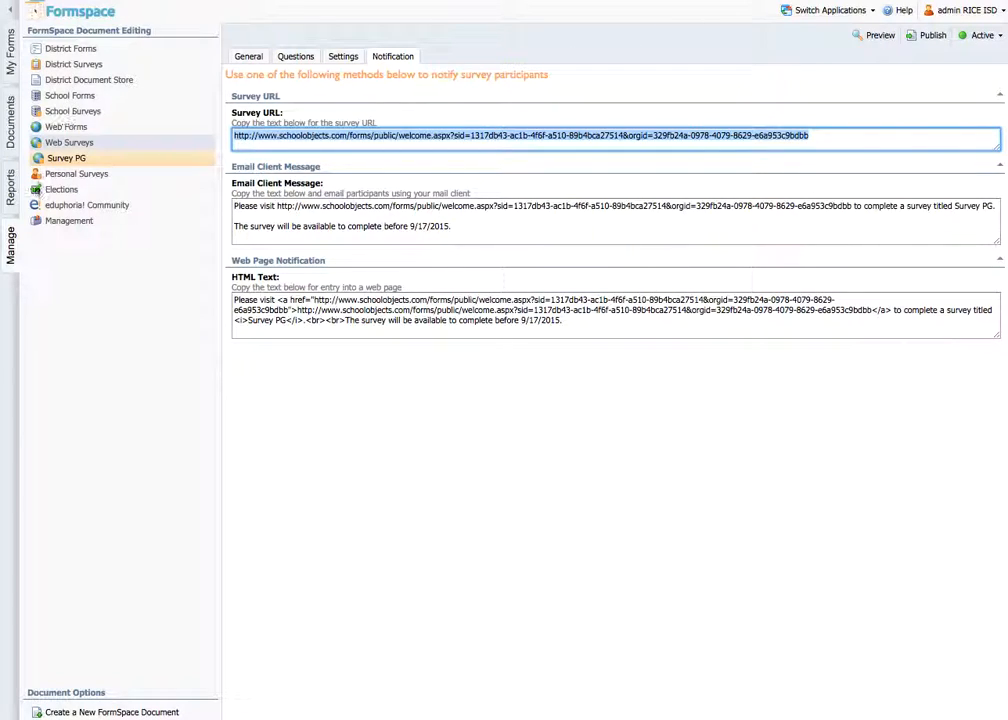
Open the Survey Analysis report and select the Survey PG web survey for it.
click(11, 193)
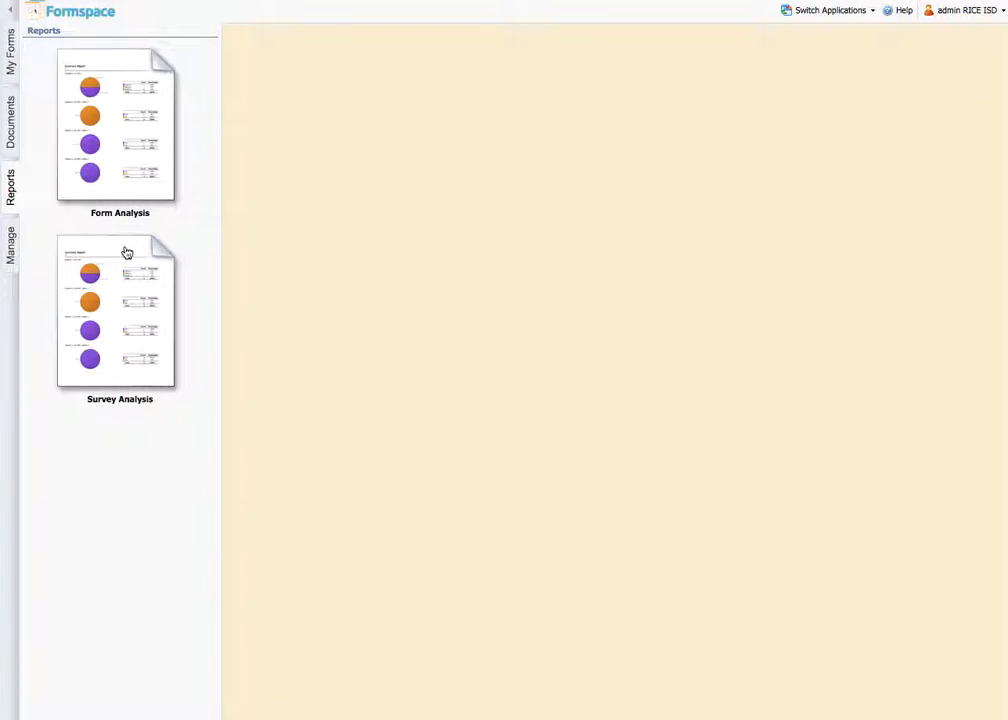
click(127, 249)
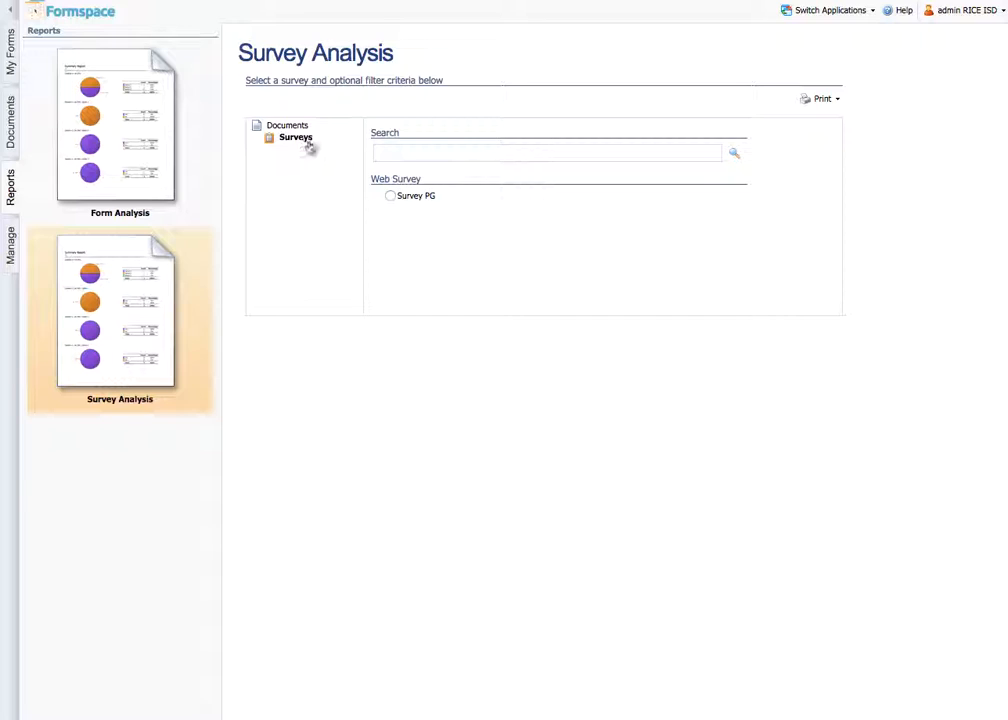
click(391, 197)
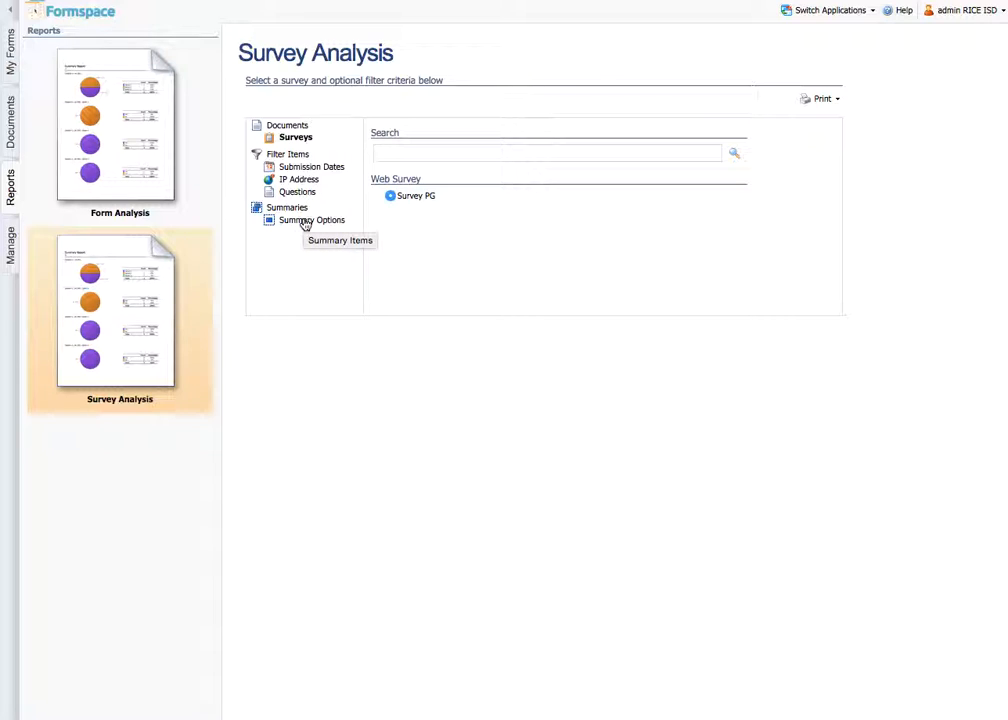
In the summary options, include individual text responses and summarize by Apples, Oranges and the lunch question.
click(305, 222)
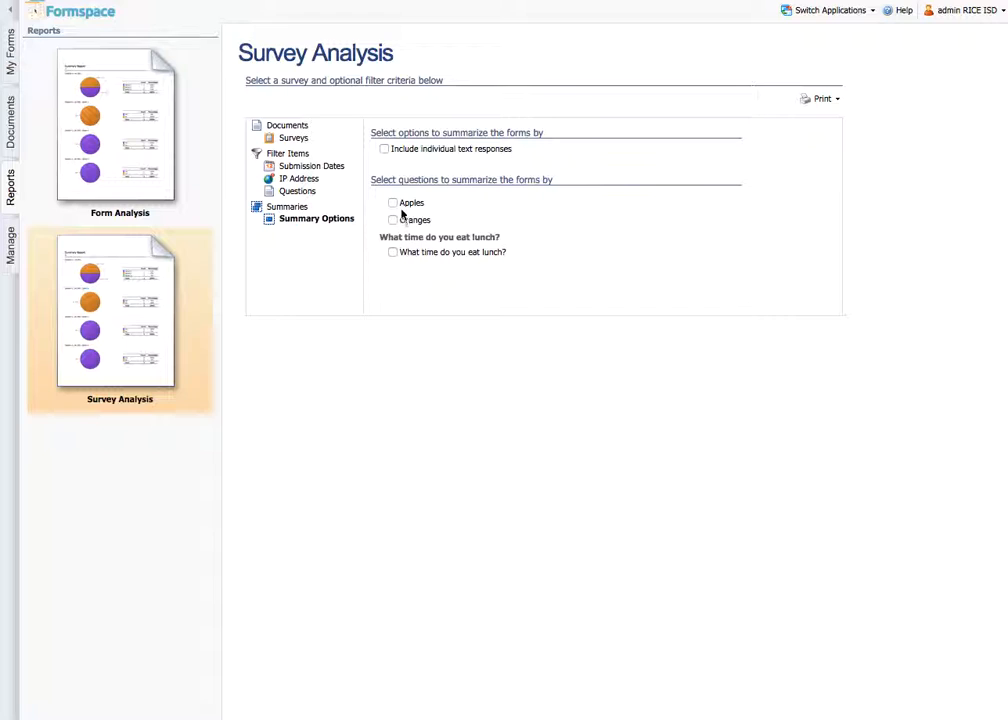
click(384, 149)
click(392, 203)
click(392, 220)
click(392, 252)
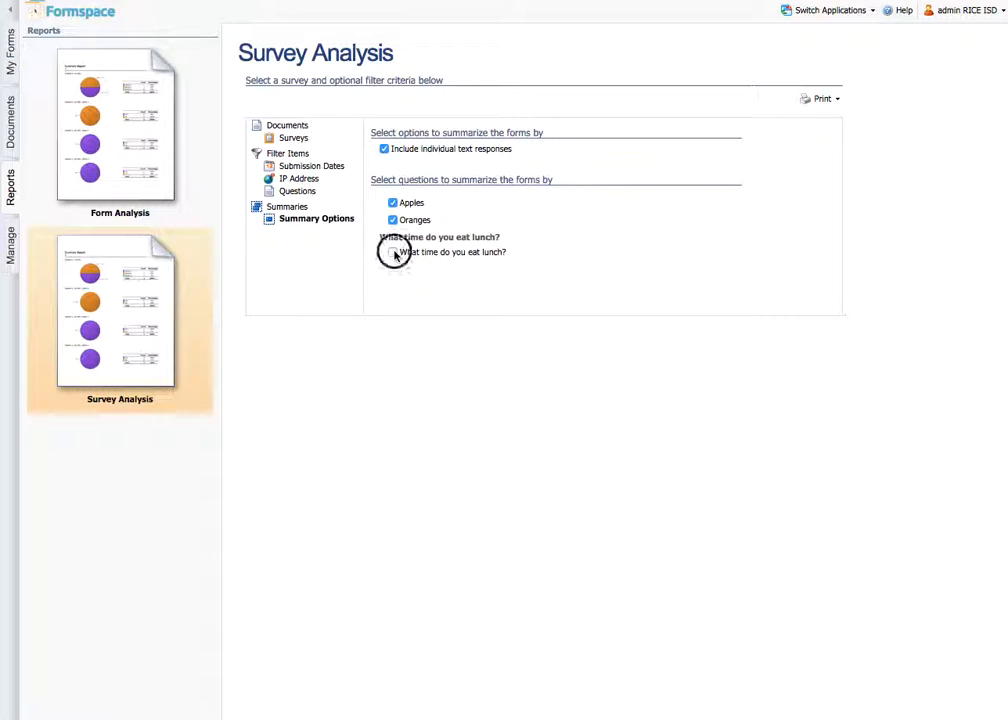
Print the survey analysis to a file and save it as Report in the Downloads folder.
click(822, 99)
click(800, 163)
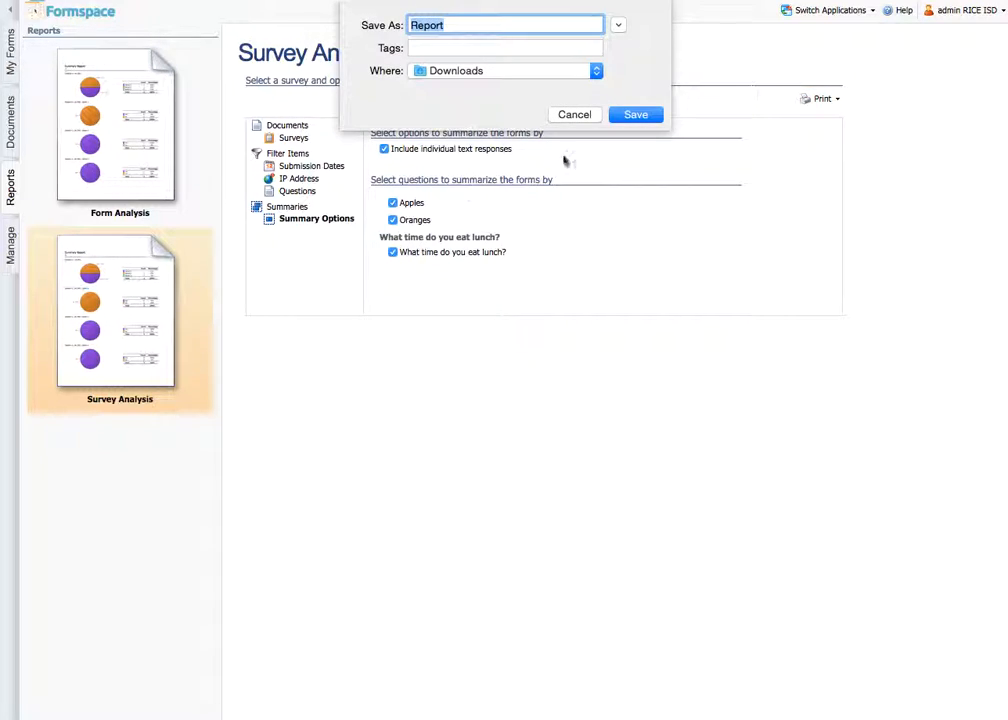
click(630, 114)
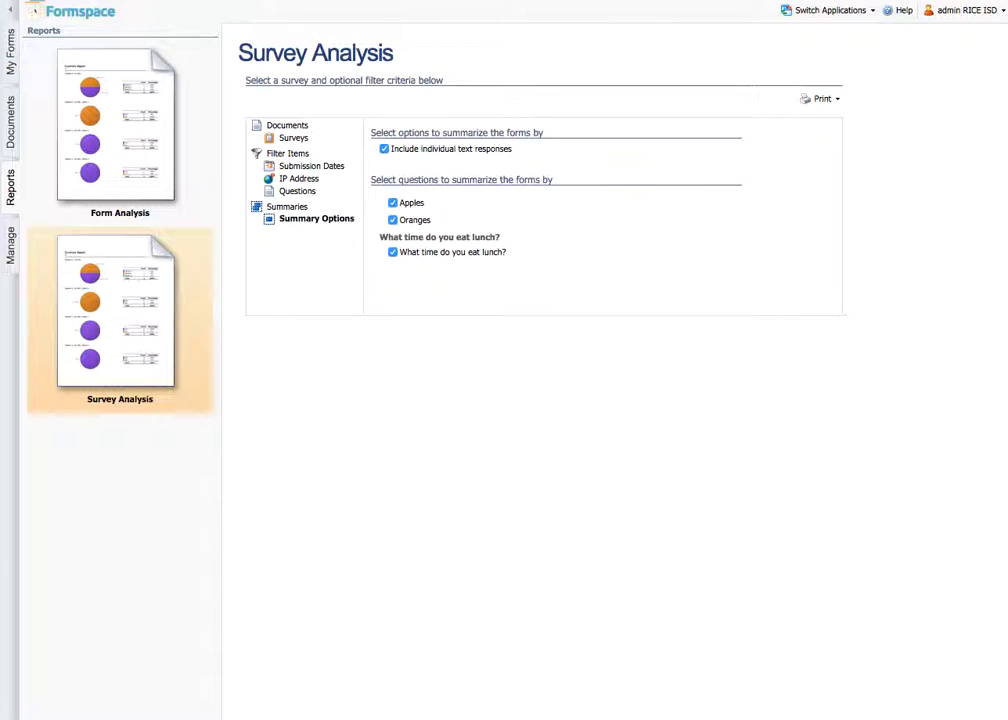